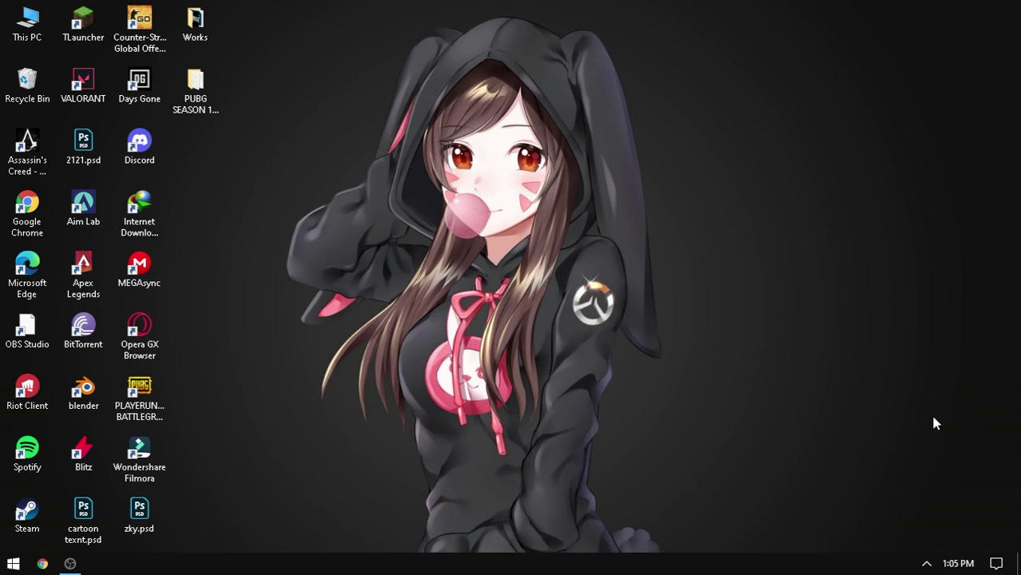
Open Steam, view PUBG: BATTLEGROUNDS in the game library, and close the Steam window
click(925, 563)
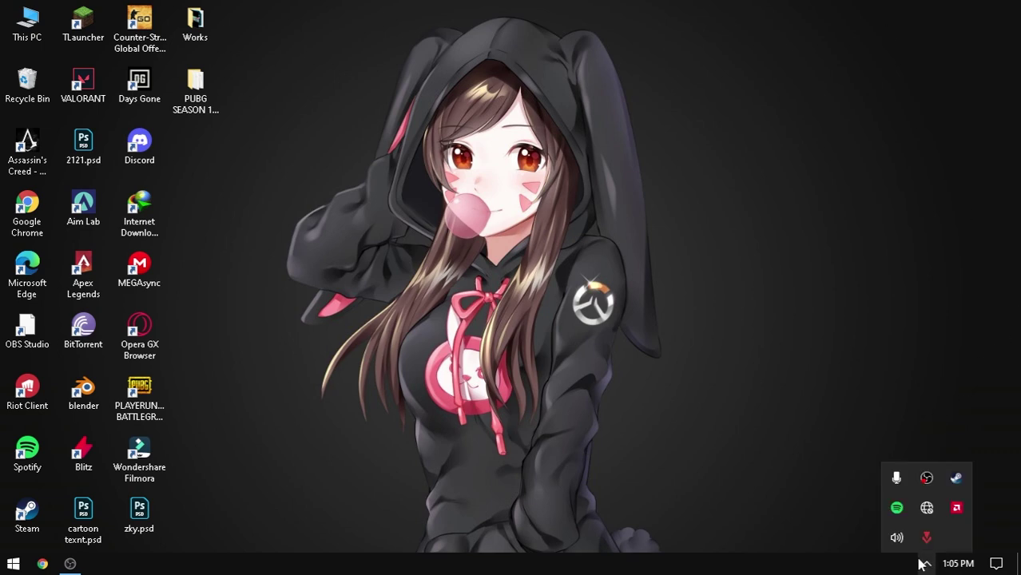
click(948, 481)
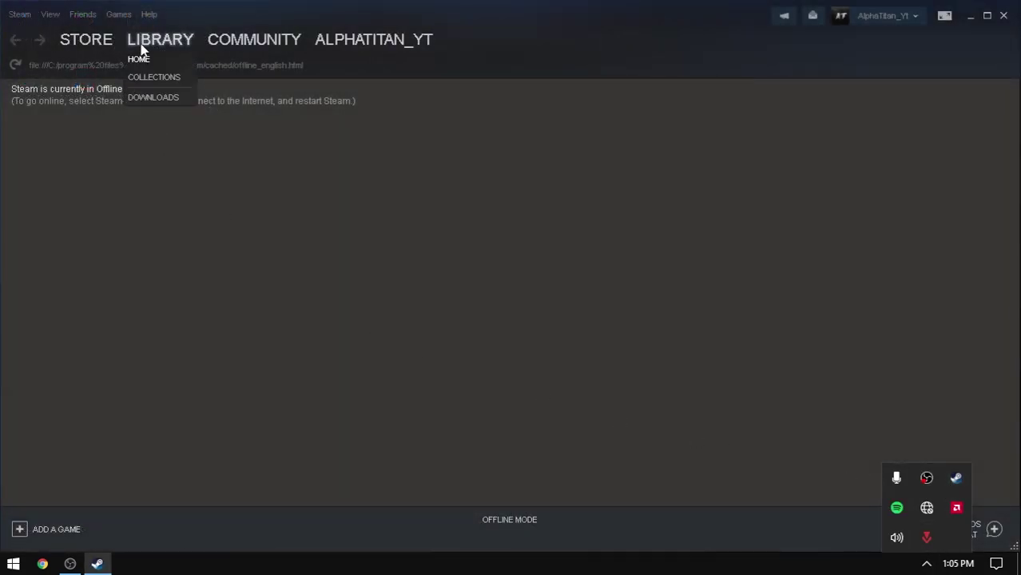
click(142, 62)
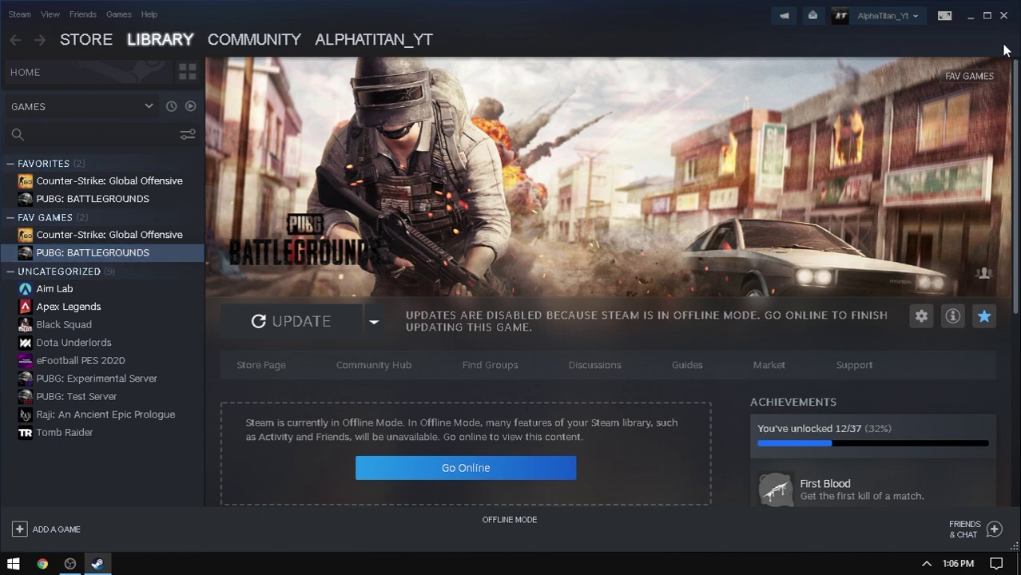
click(1003, 15)
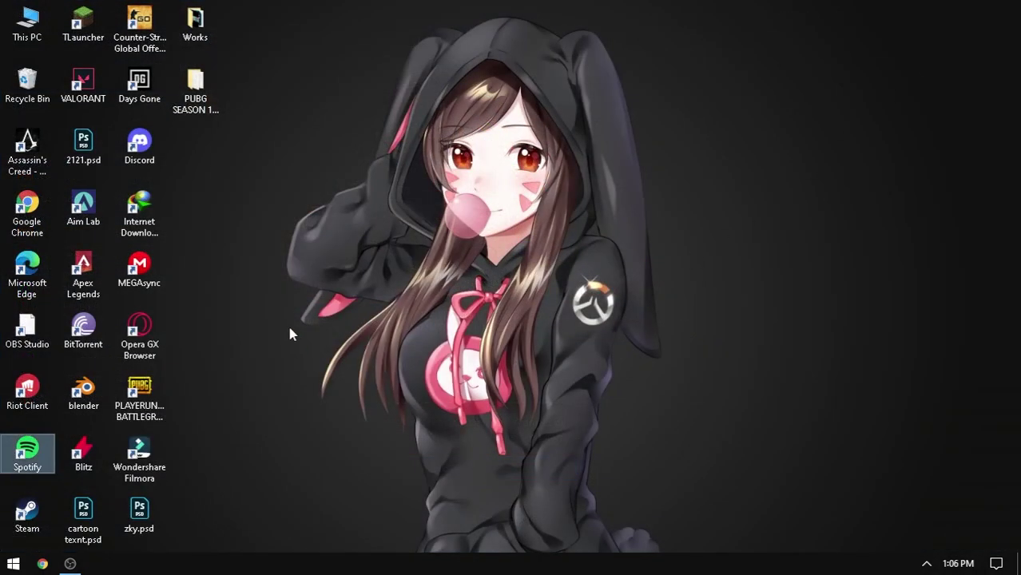
Open the PUBG SEASON 14 FPS BOOST PACK BY A.T folder on the desktop and briefly check its Configs subfolder
double_click(196, 89)
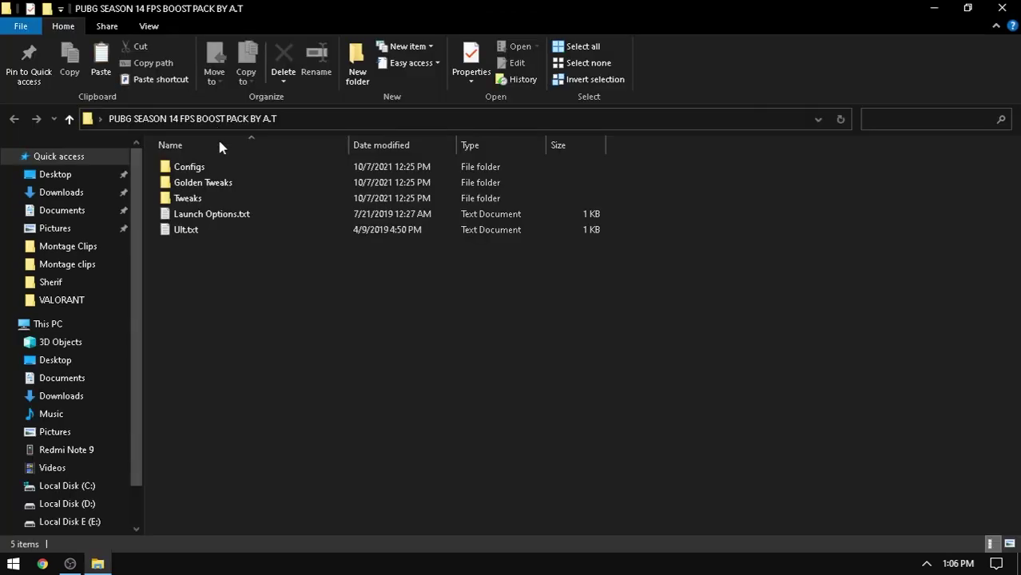
drag(197, 296, 320, 240)
double_click(184, 166)
click(13, 118)
drag(185, 229, 187, 286)
click(187, 285)
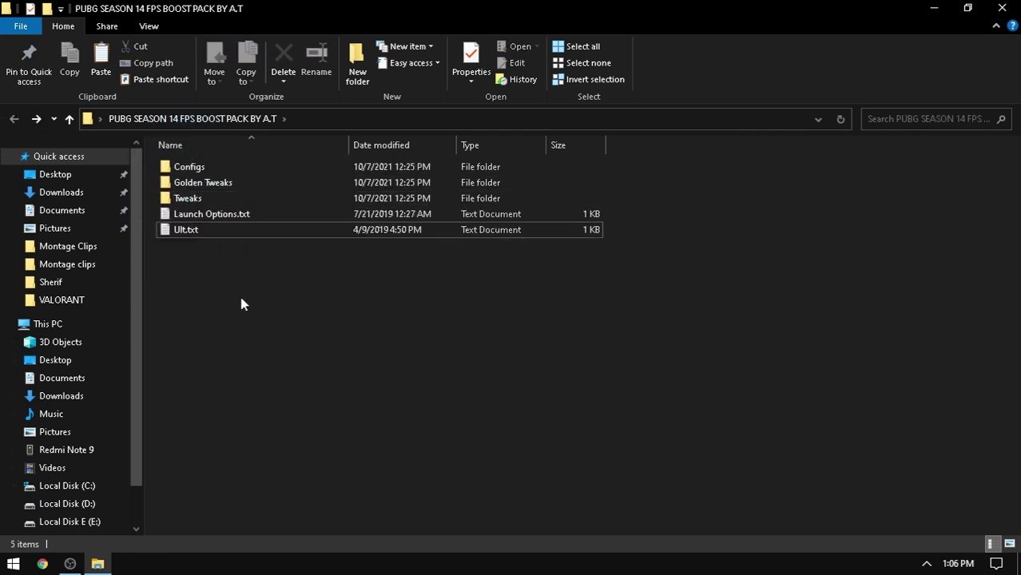
Copy the whole powercfg command from Ult.txt and close the file
double_click(175, 233)
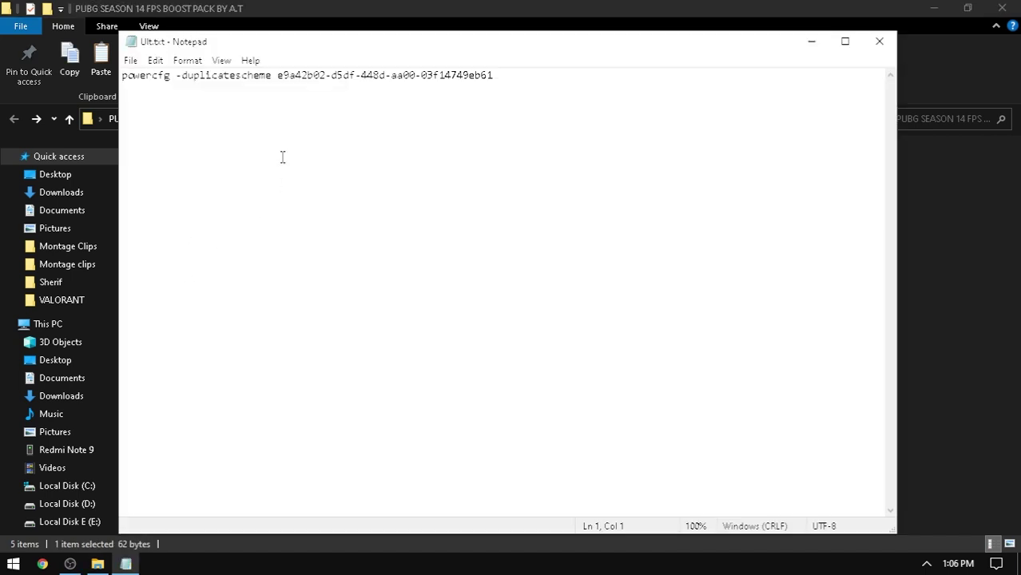
key(ctrl+a)
key(ctrl+c)
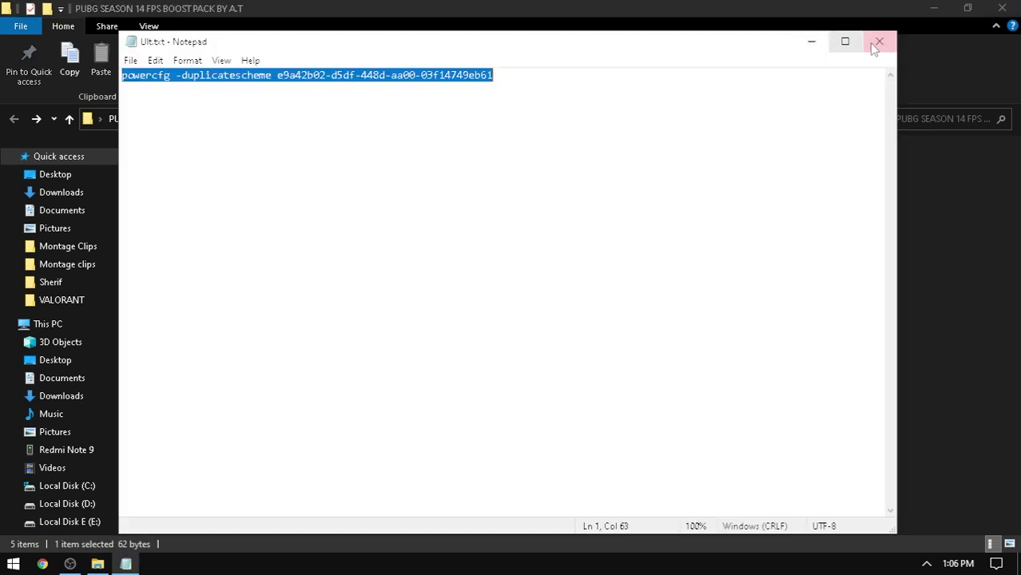
click(879, 41)
Run powercfg -duplicatescheme e9a42b02-d5df-448d-aa00-03f14749eb61 in a Command Prompt opened with cmd, and close it
key(super+r)
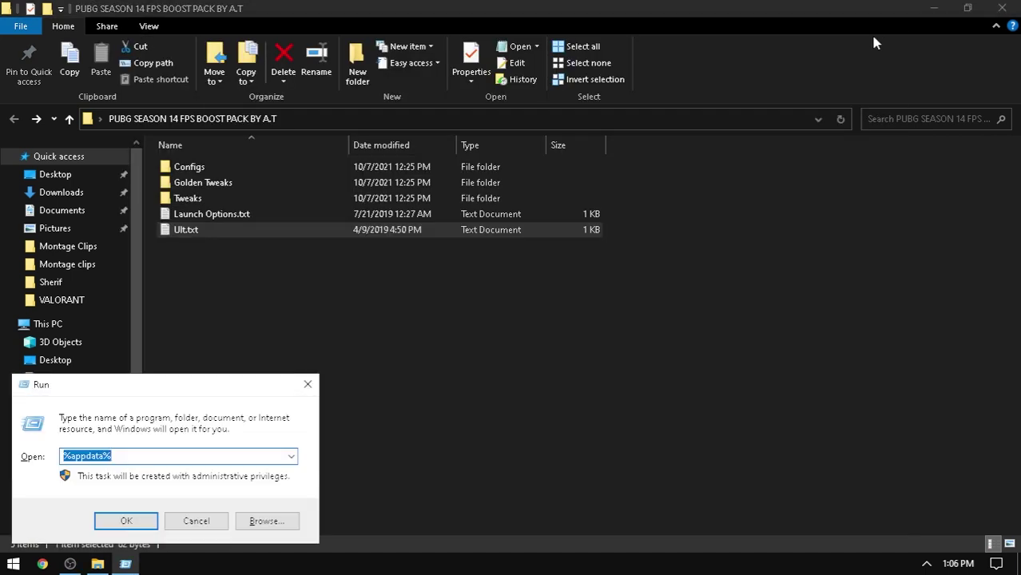
text(cmd)
key(Return)
key(ctrl+v)
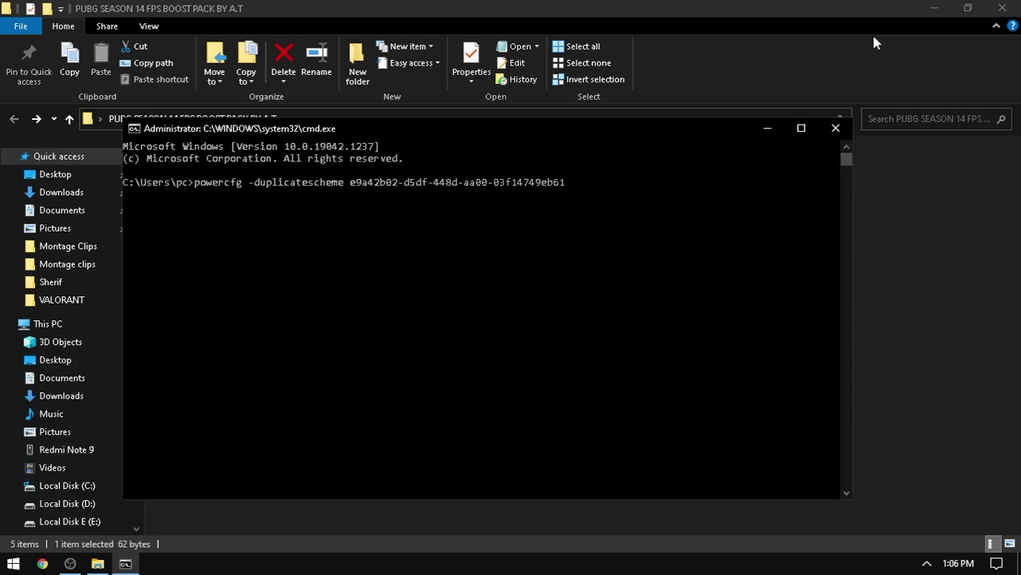
key(Return)
drag(470, 196, 706, 206)
click(836, 136)
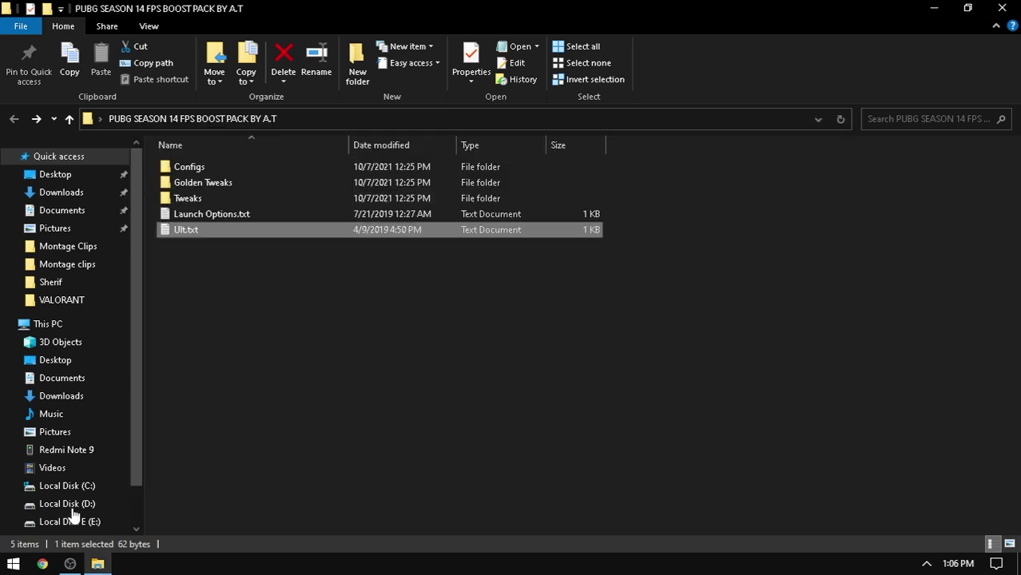
Search Windows for the power and sleep settings and open the additional power settings listing the power plans
key(super+x)
click(32, 481)
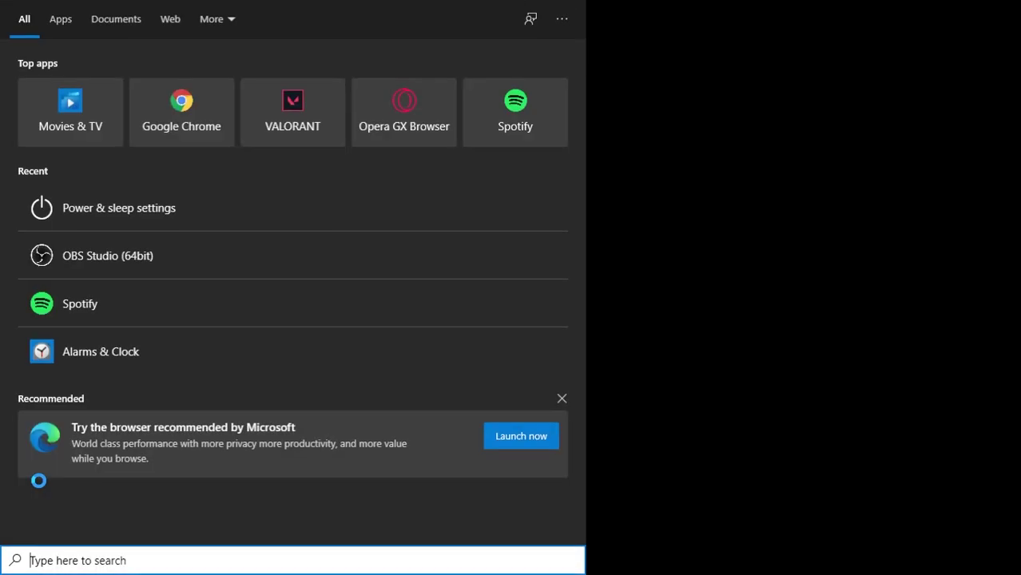
text(powe)
click(84, 95)
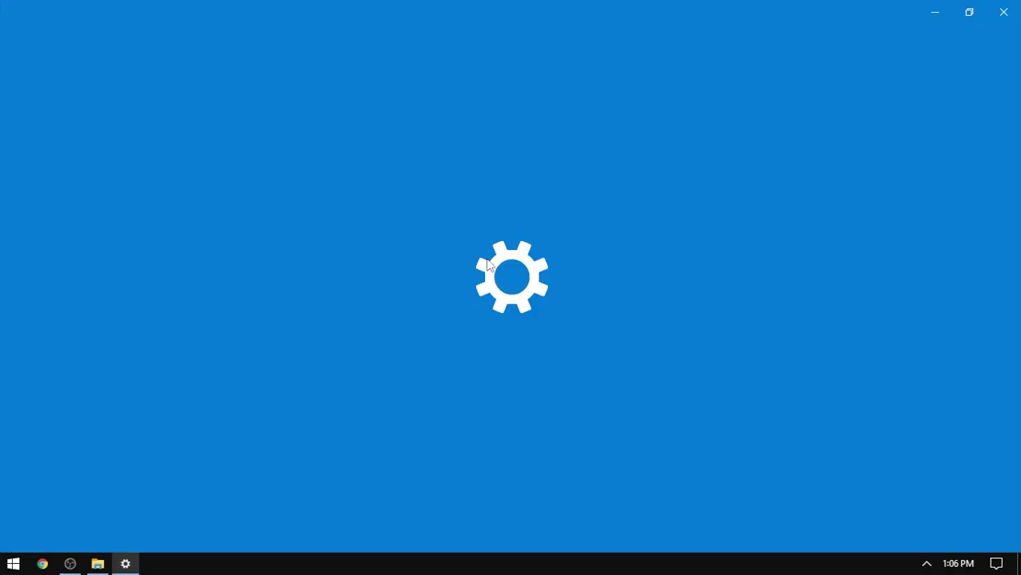
click(882, 107)
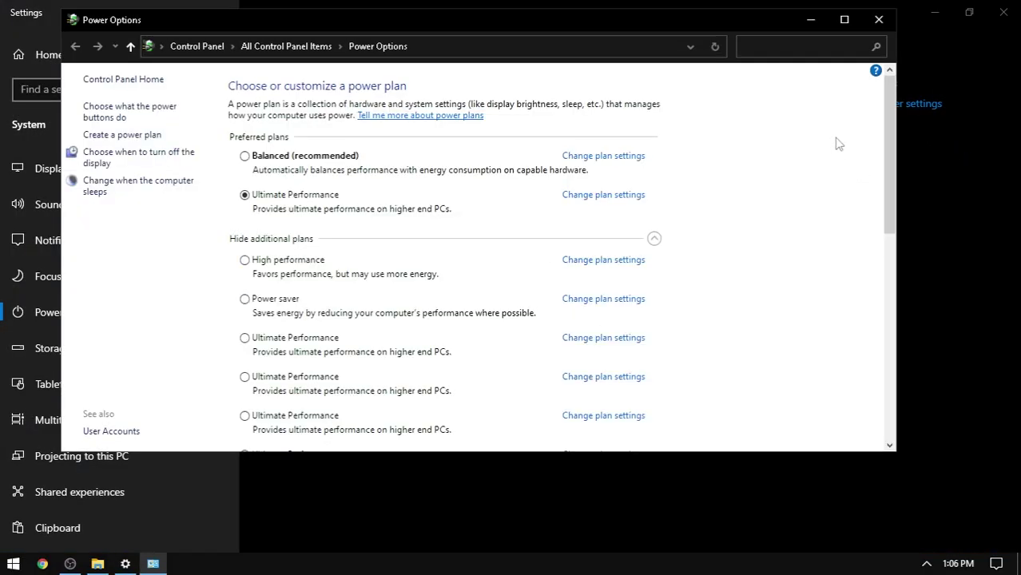
Look through the available power plans and open the advanced power settings of the active Ultimate Performance plan
drag(889, 119, 405, 456)
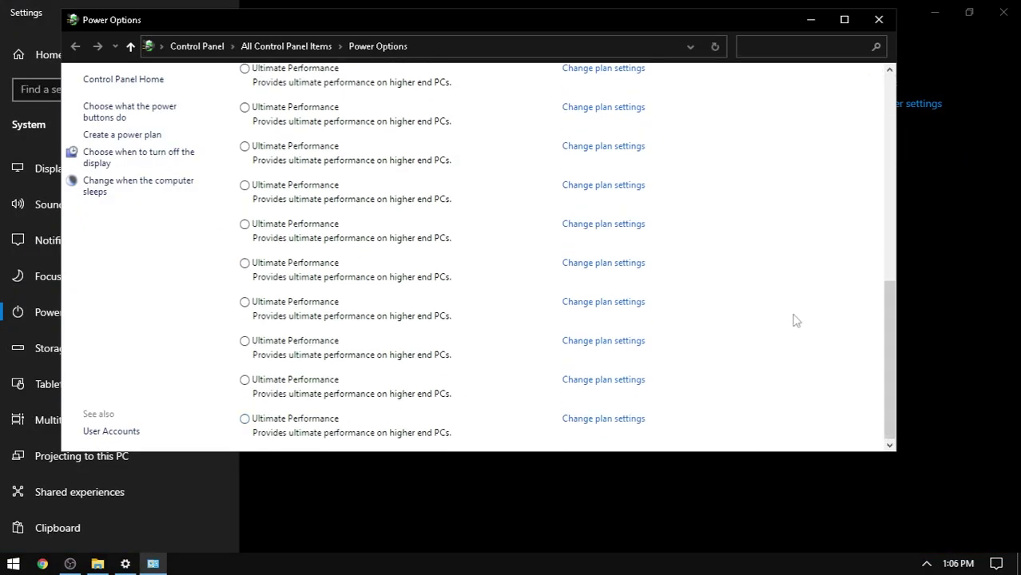
drag(890, 338, 889, 136)
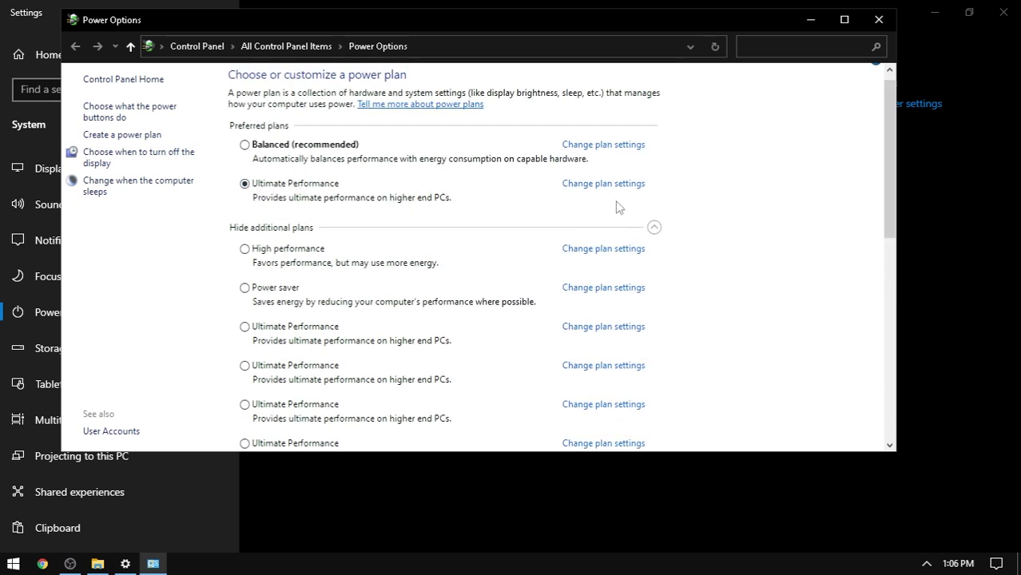
click(596, 185)
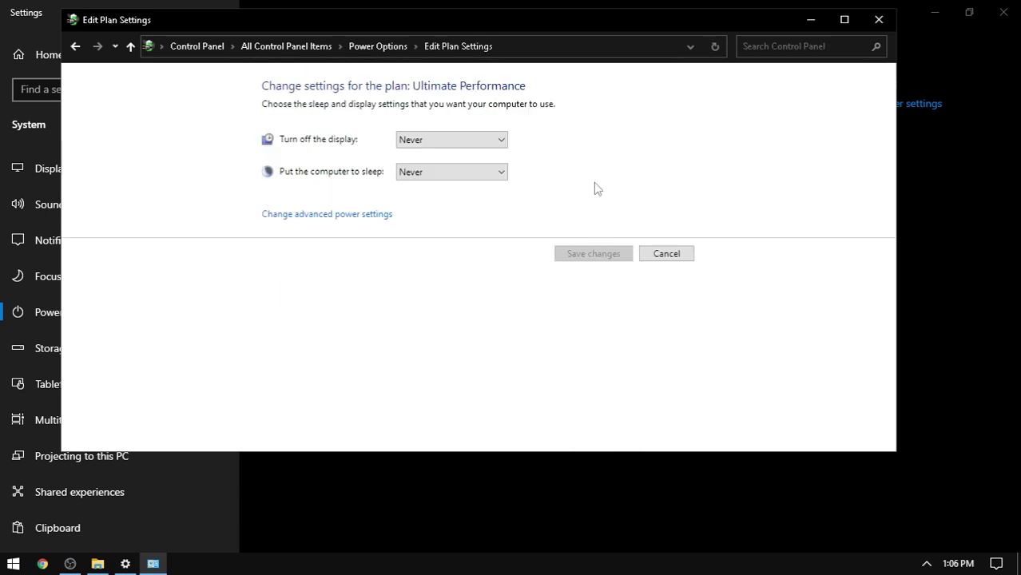
click(286, 215)
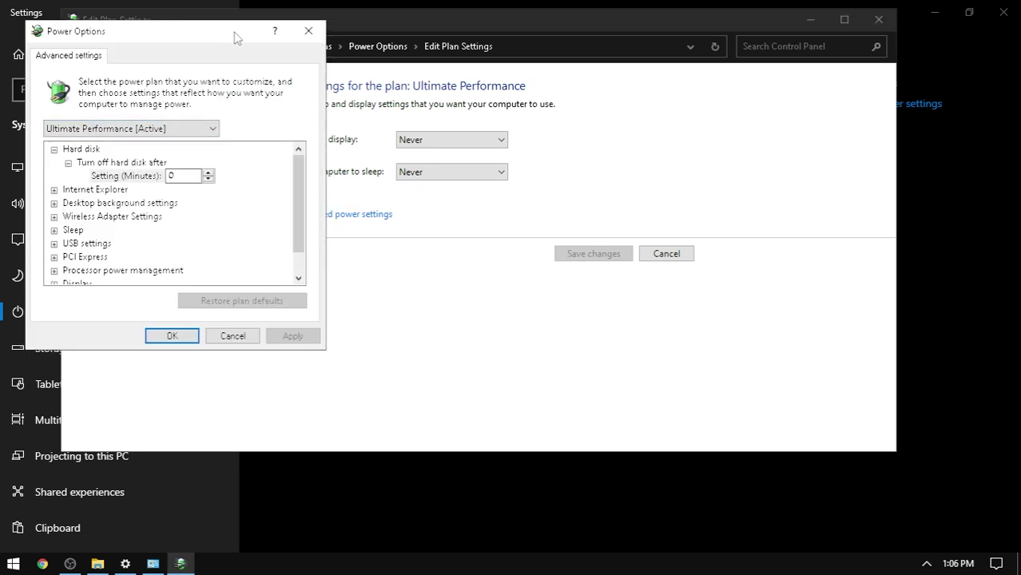
drag(224, 31, 358, 34)
scroll(439, 160, down, 1)
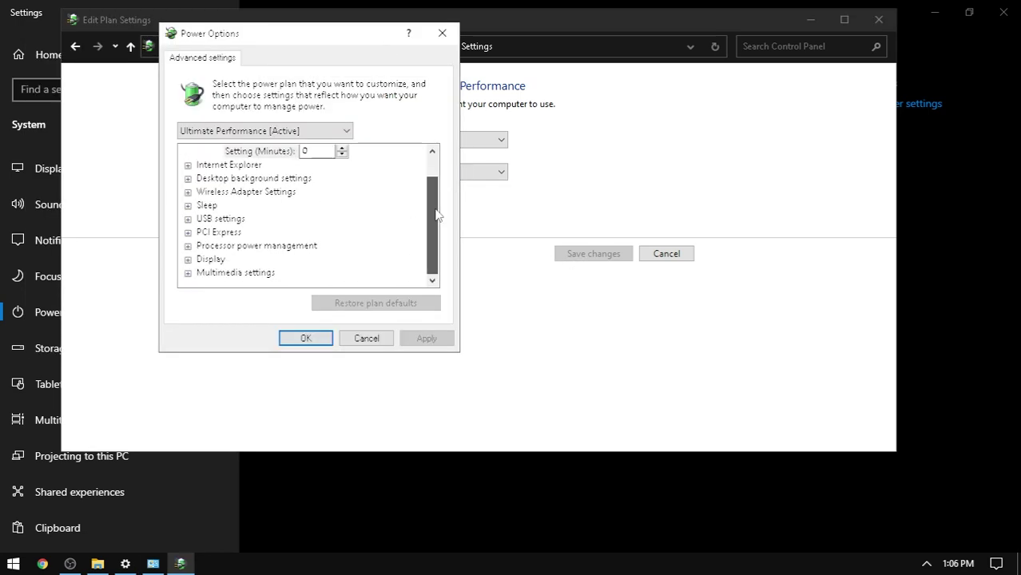
Check the core parking overutilization threshold and maximum processor state under Processor power management, and close all power settings windows
click(187, 246)
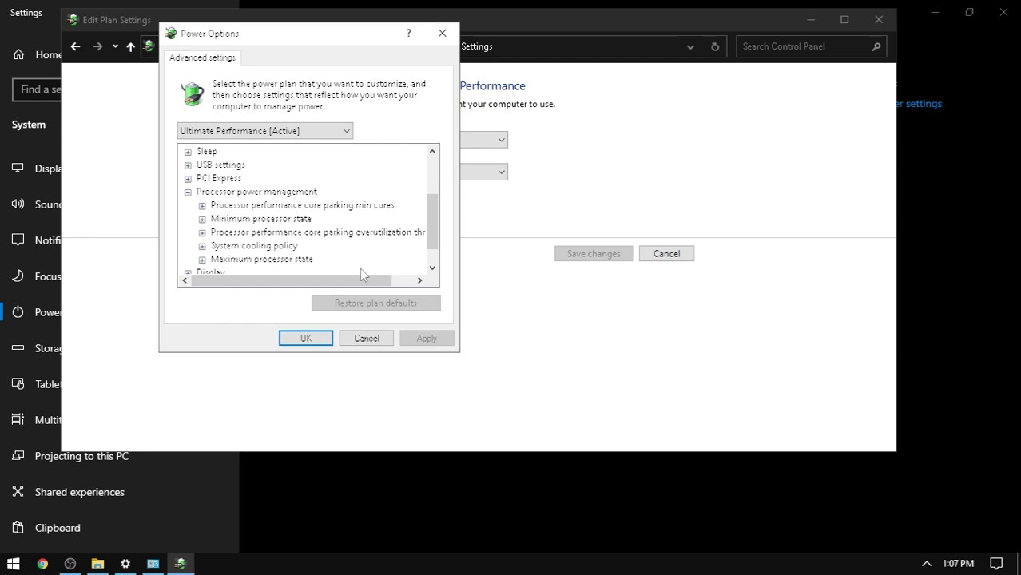
click(202, 232)
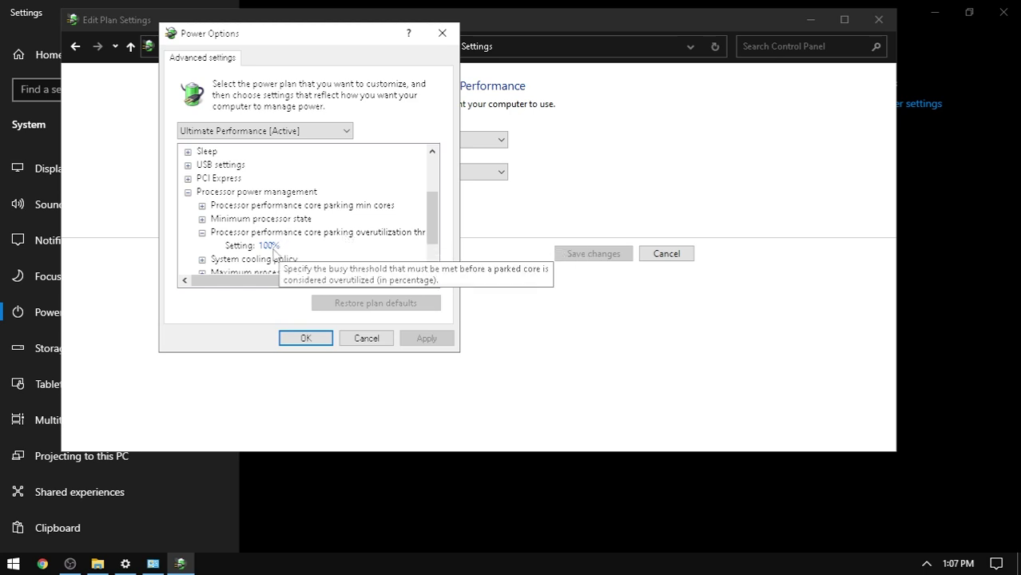
drag(430, 231, 429, 245)
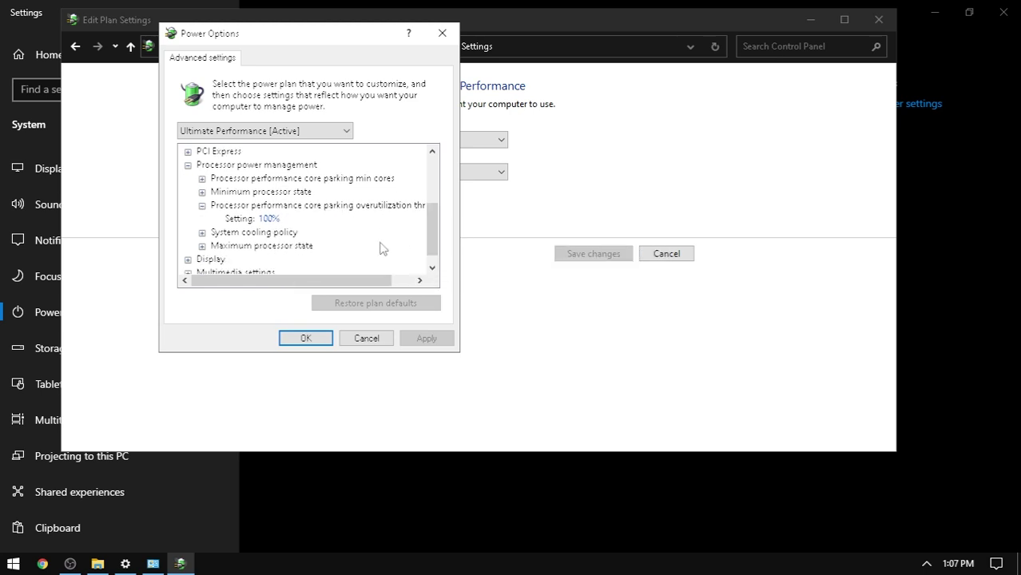
click(202, 246)
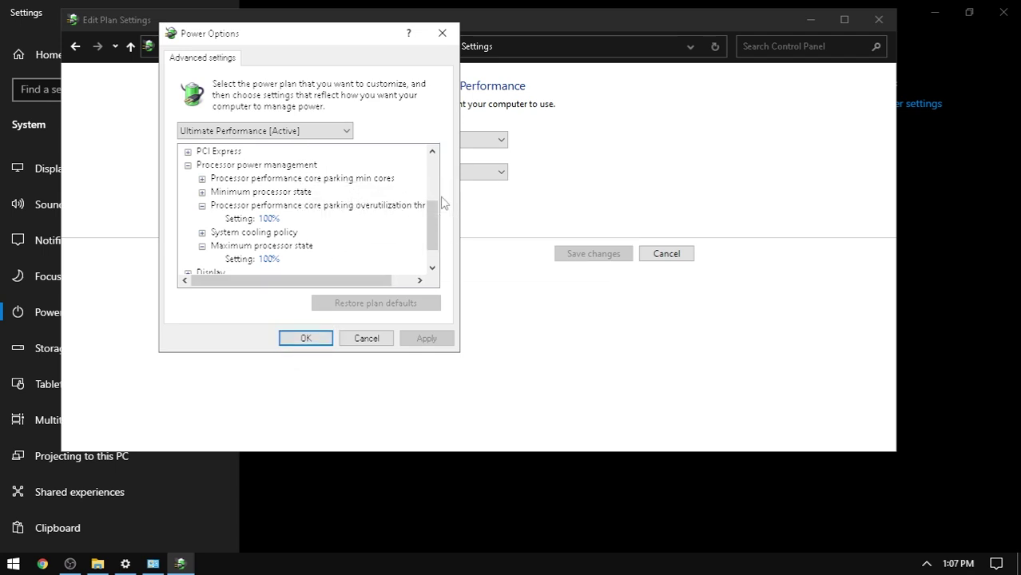
drag(431, 231, 392, 254)
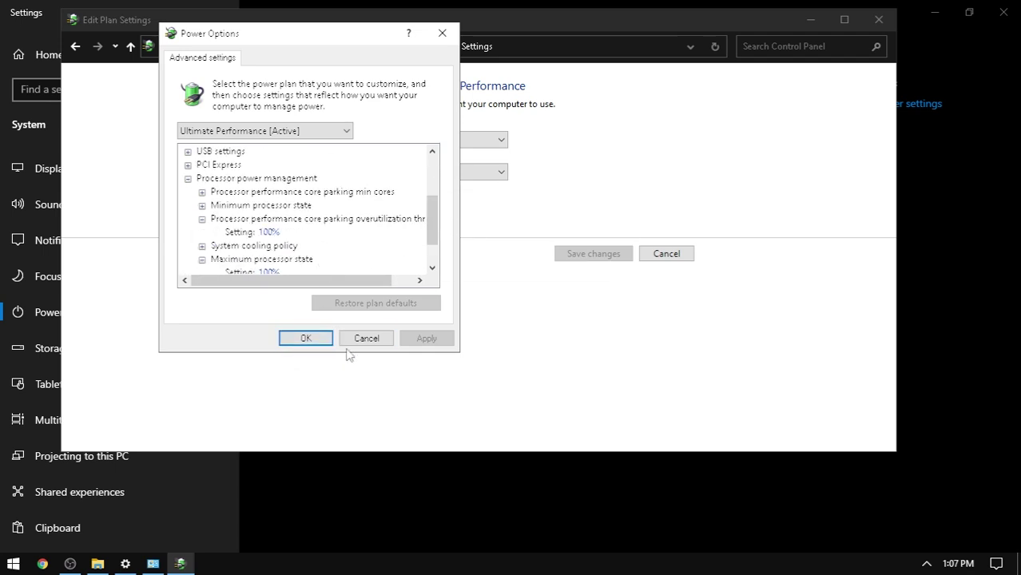
click(300, 338)
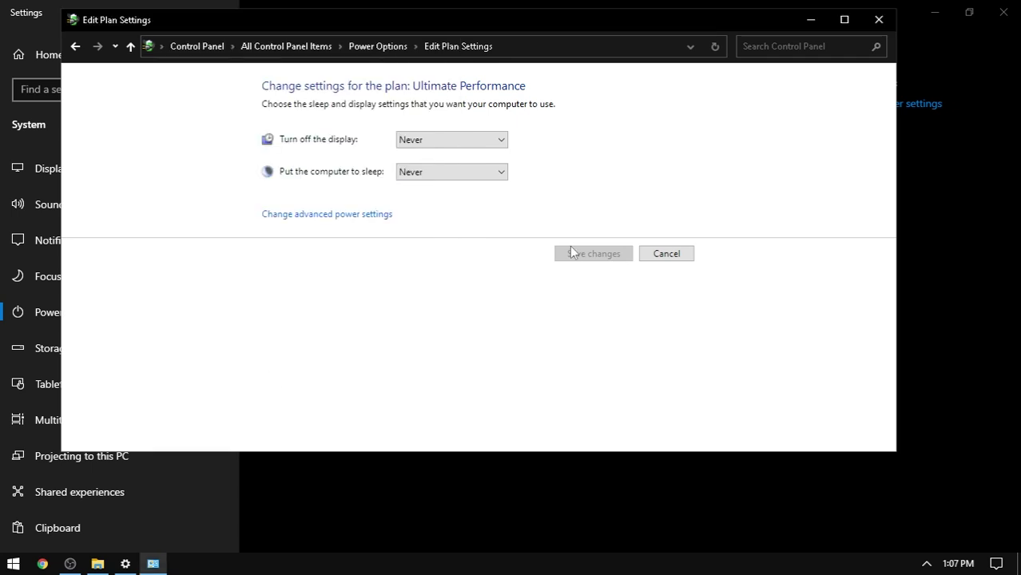
click(879, 20)
click(1003, 12)
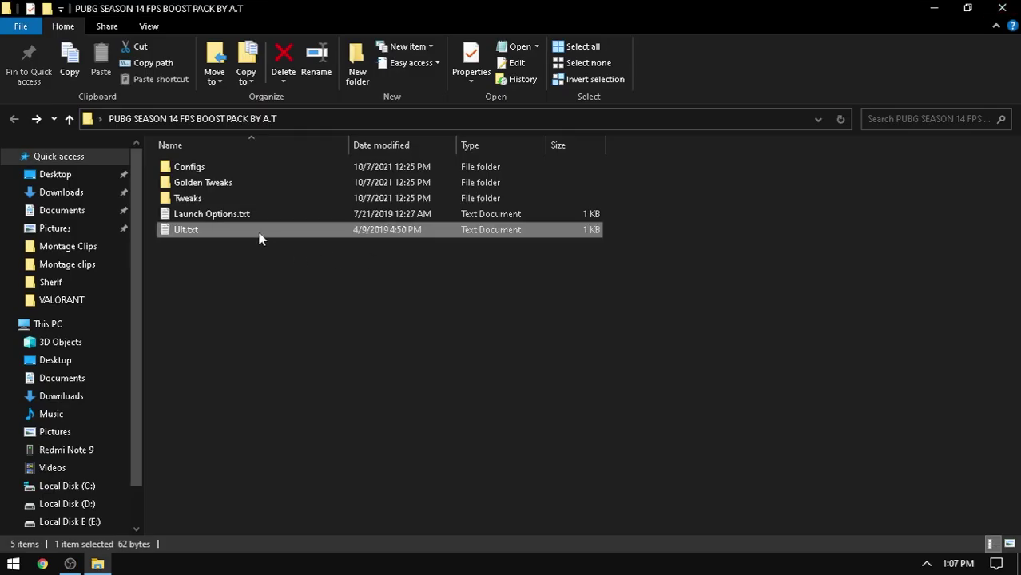
Run 1 Delete Temporary Files.bat and 2 Disable Prefetch (big fps boost).bat from the Tweaks folder as administrator
double_click(200, 199)
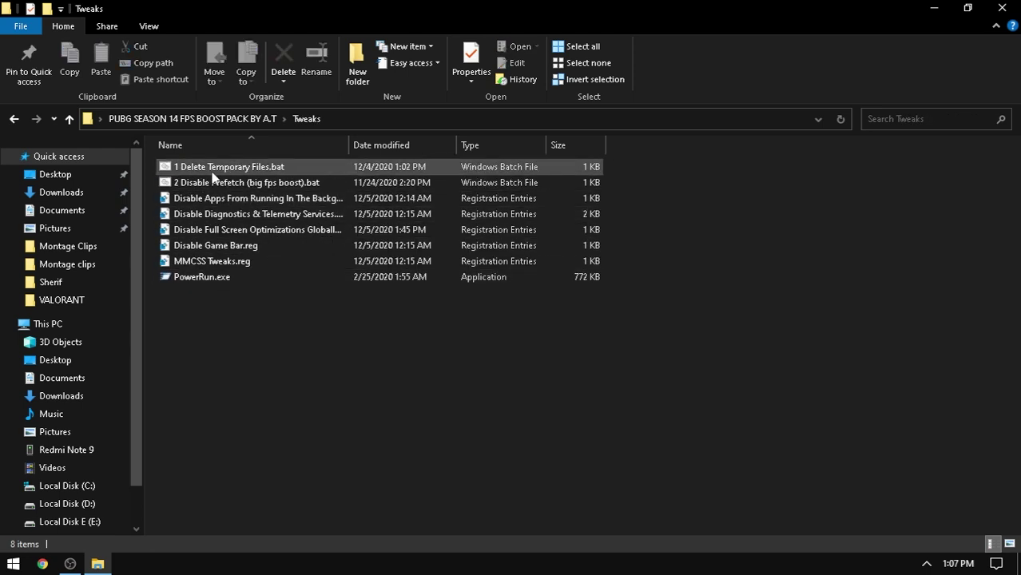
click(212, 170)
right_click(213, 168)
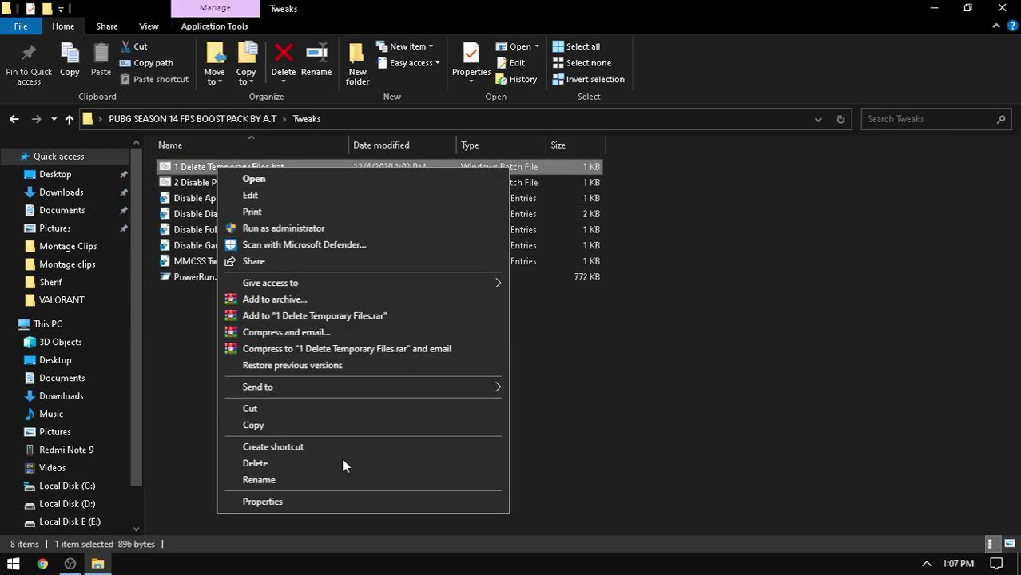
click(258, 230)
key(Return)
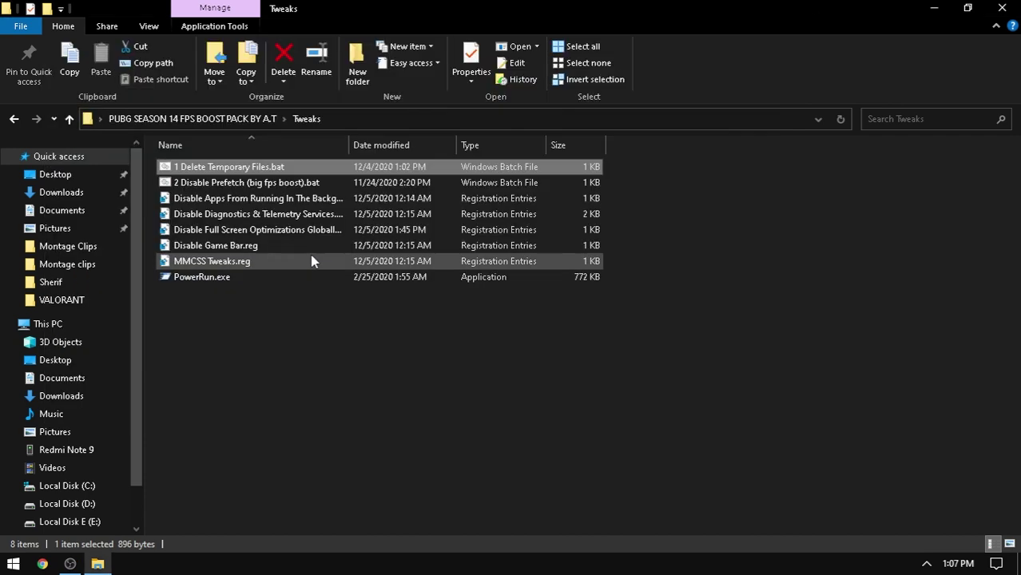
right_click(234, 187)
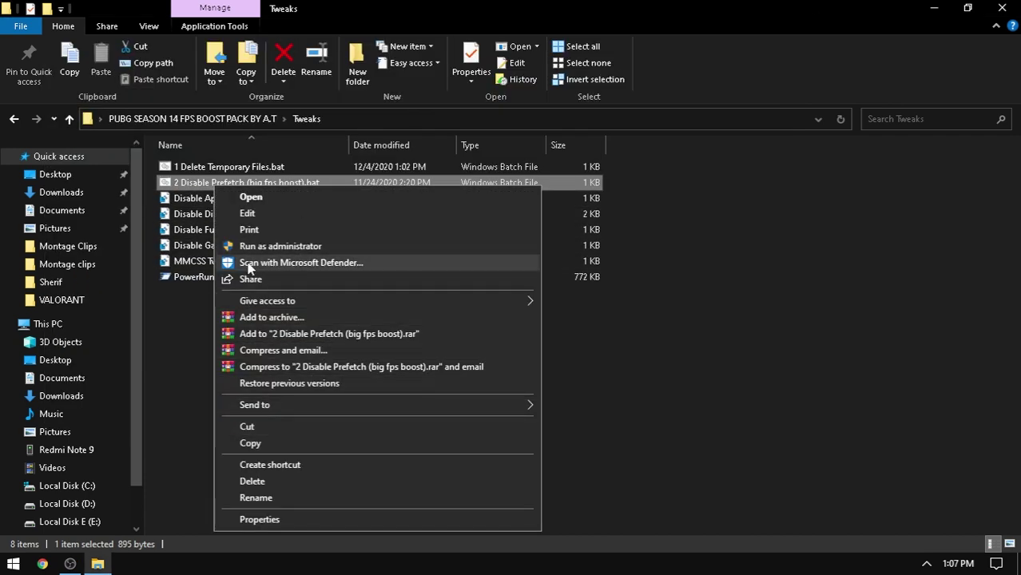
click(264, 246)
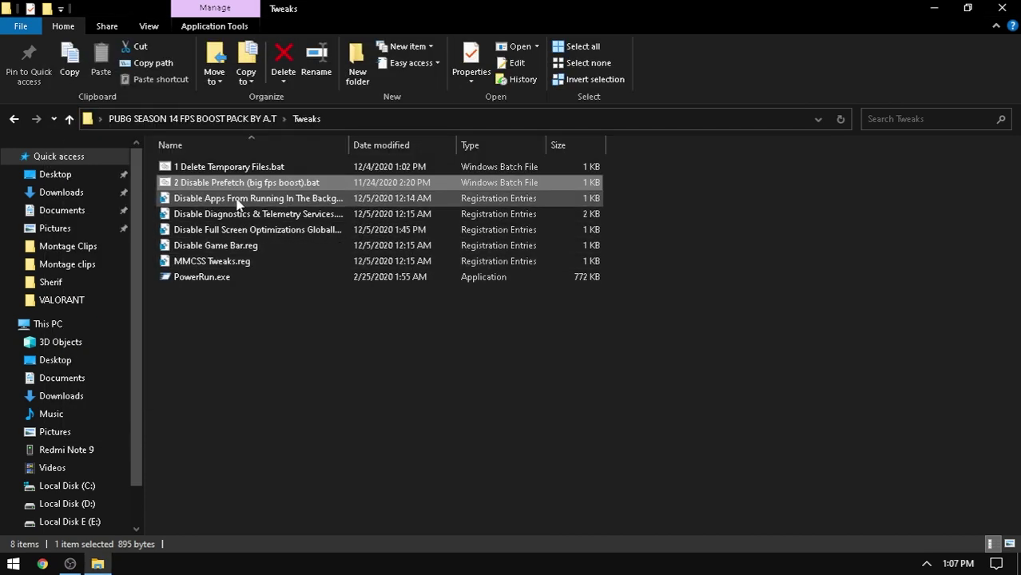
Add the registry files disabling background apps and Diagnostics & Telemetry Services to the registry through PowerRun.exe, accepting the dialogs
drag(204, 205, 211, 280)
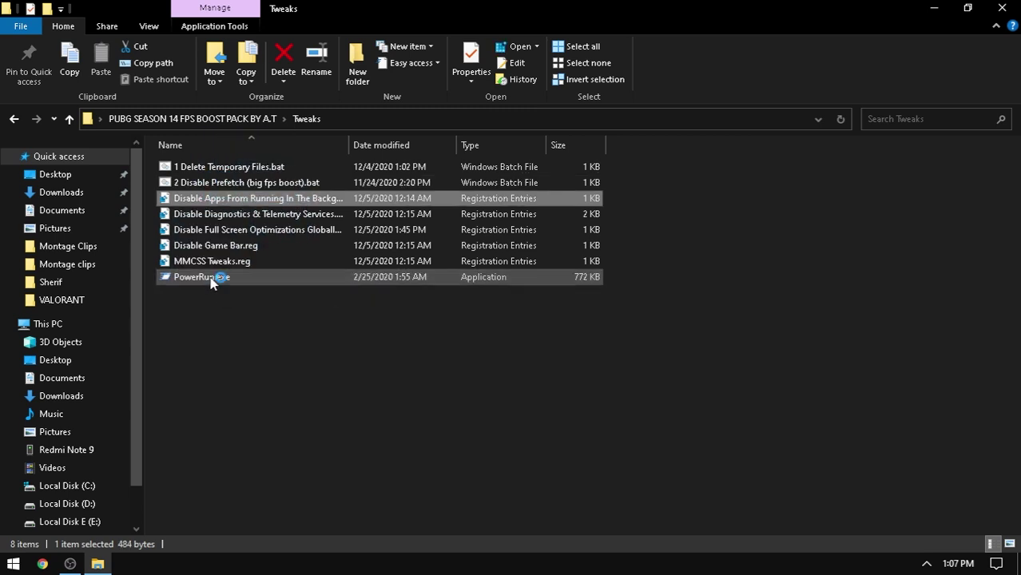
click(619, 304)
click(678, 290)
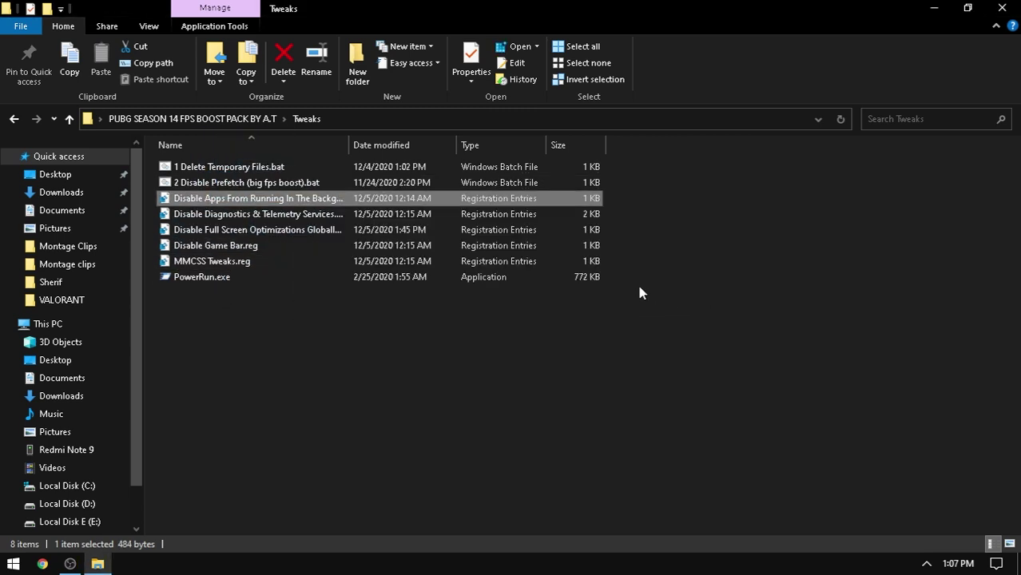
drag(190, 220, 247, 277)
click(619, 303)
click(678, 290)
Add Disable Full Screen Optimizations Globally.reg to the registry through PowerRun.exe, accepting the dialogs
drag(224, 230, 249, 284)
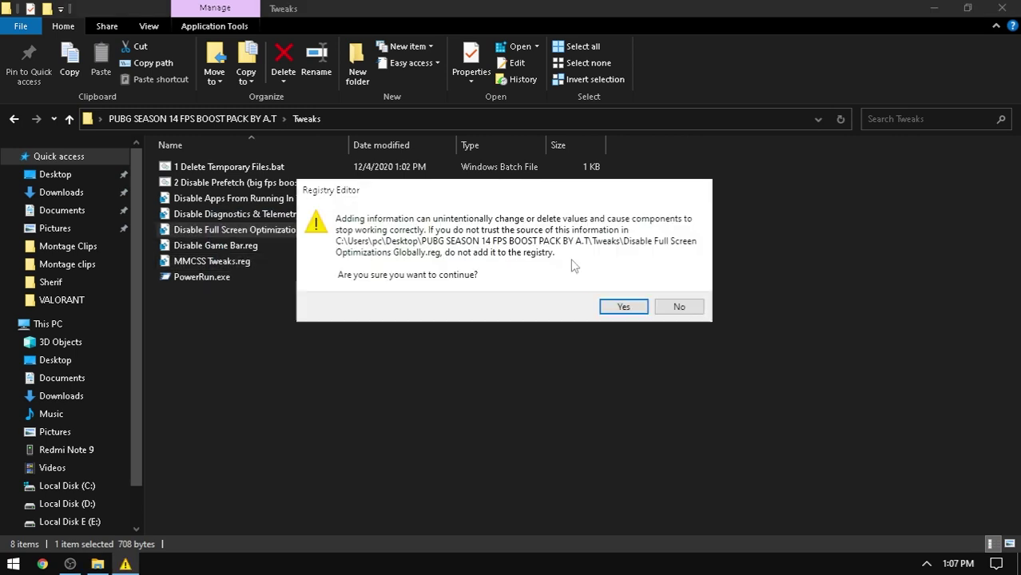
click(619, 304)
click(678, 290)
Add Disable Game Bar.reg and MMCSS Tweaks.reg to the registry through PowerRun.exe, accepting the dialogs
drag(223, 245, 246, 278)
click(621, 306)
click(675, 285)
click(617, 304)
click(675, 284)
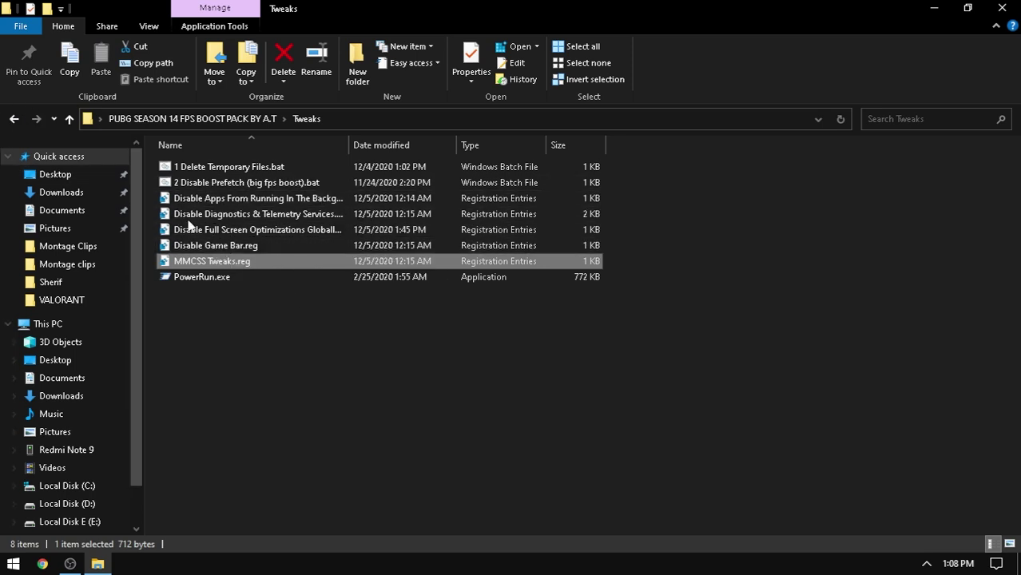
Run Disable HPET, ST & DT.bat from the pack's Golden Tweaks folder
drag(218, 298, 268, 312)
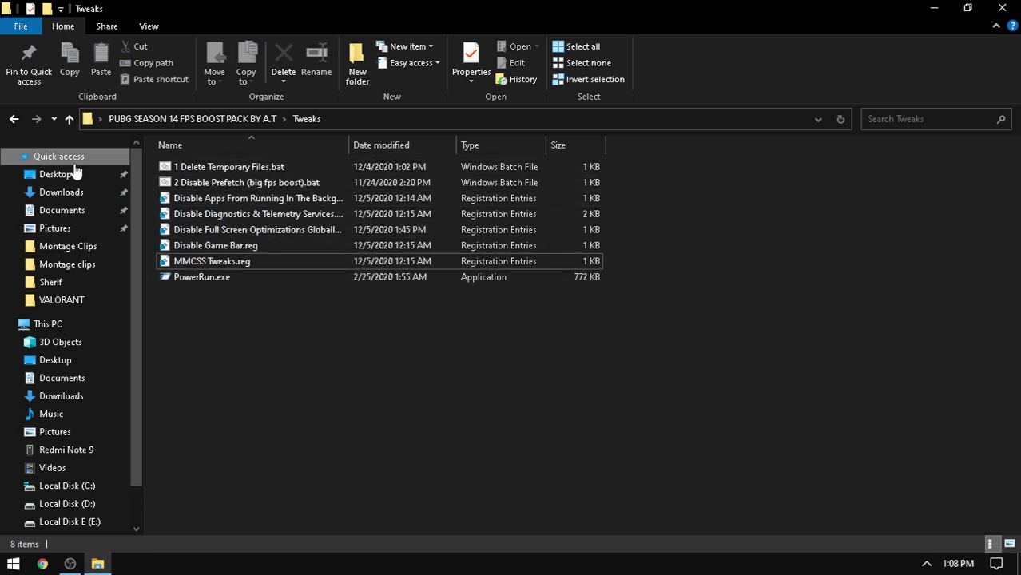
click(11, 122)
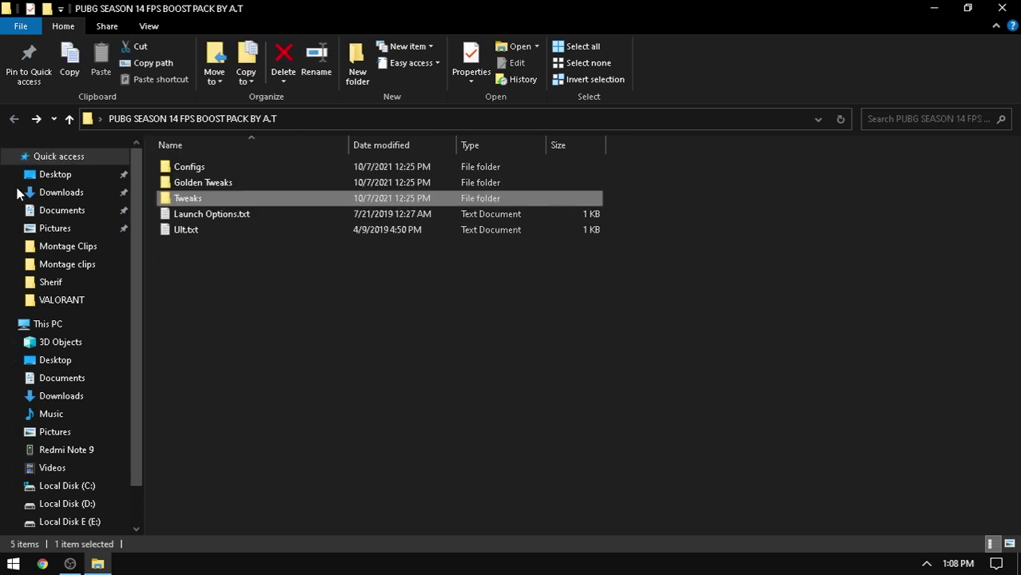
double_click(176, 177)
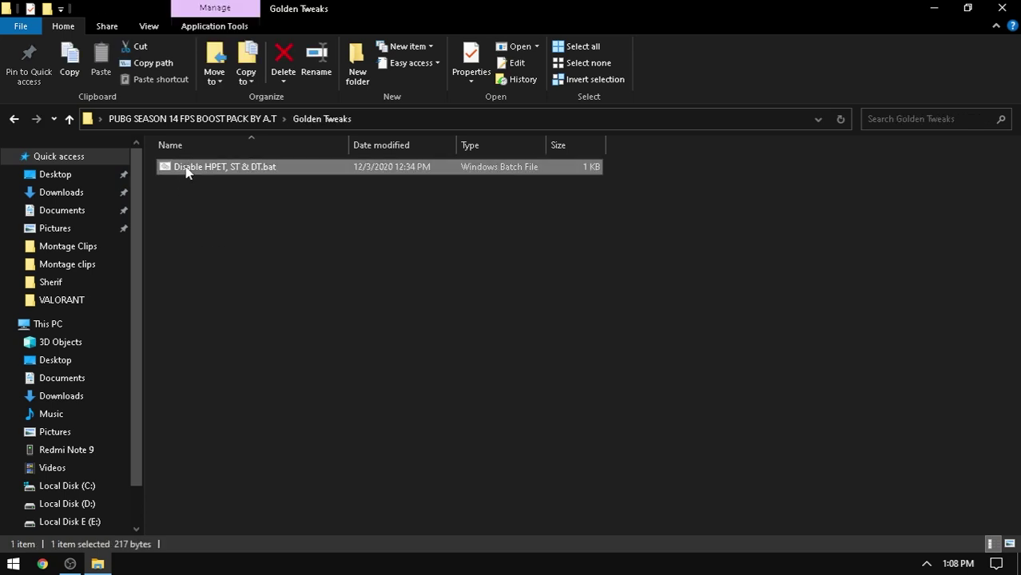
right_click(186, 169)
double_click(265, 174)
key(Return)
Open the pack's Configs folder and look over the Ultra low end, Low end competitive and Recommended competitive presets
click(14, 118)
double_click(206, 166)
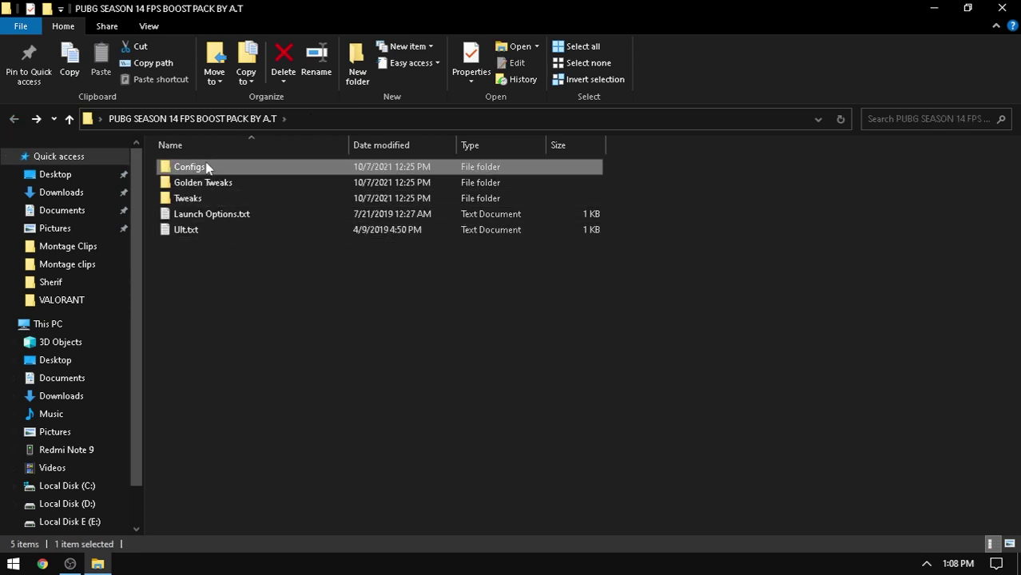
drag(268, 254, 217, 207)
mouse_move(183, 201)
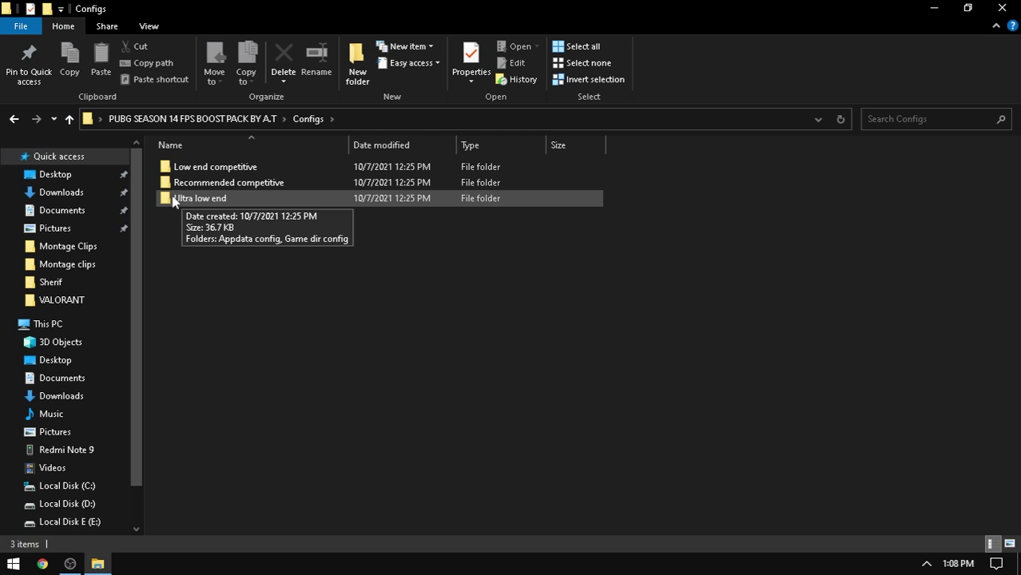
click(198, 246)
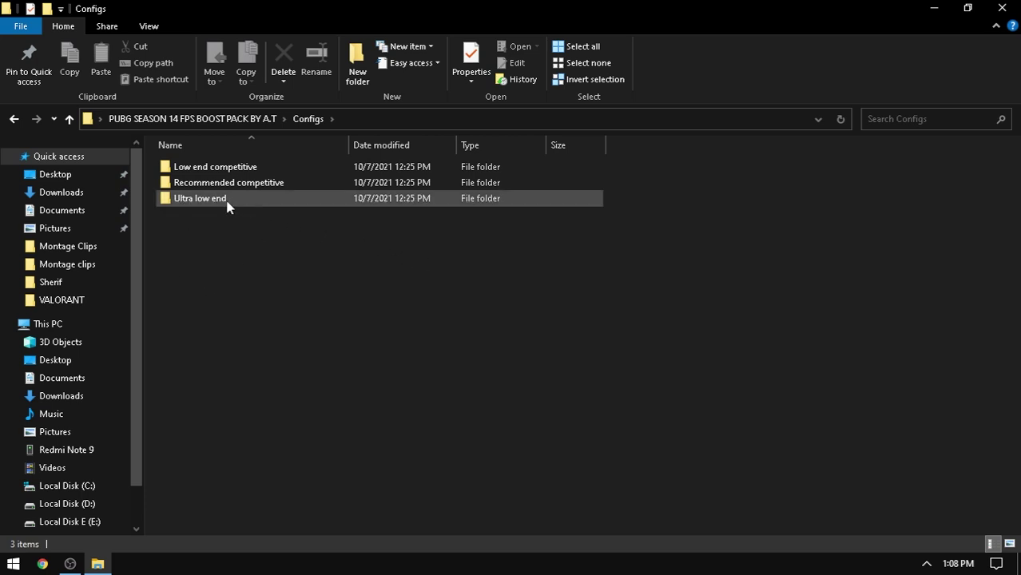
mouse_move(199, 203)
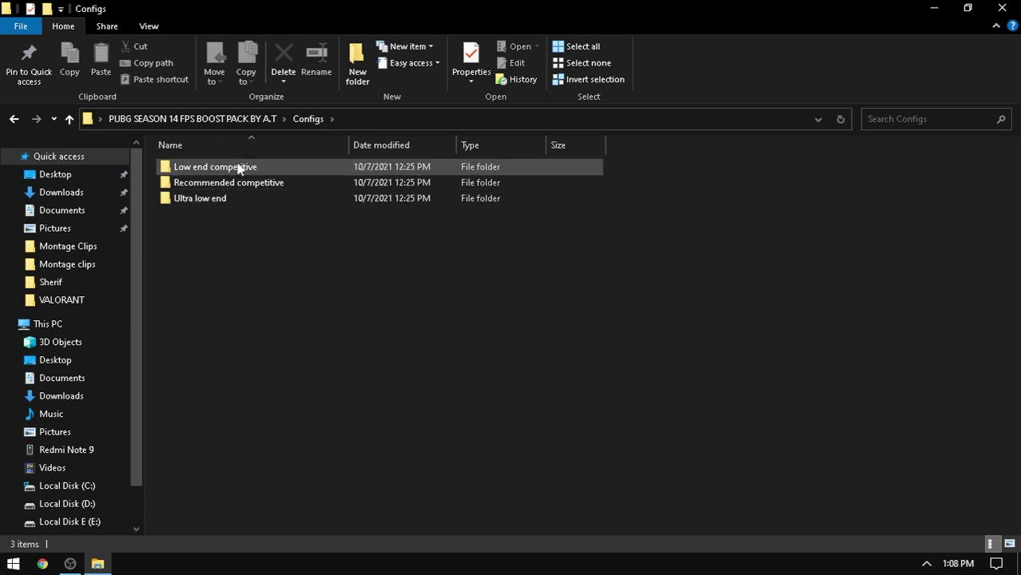
mouse_move(237, 169)
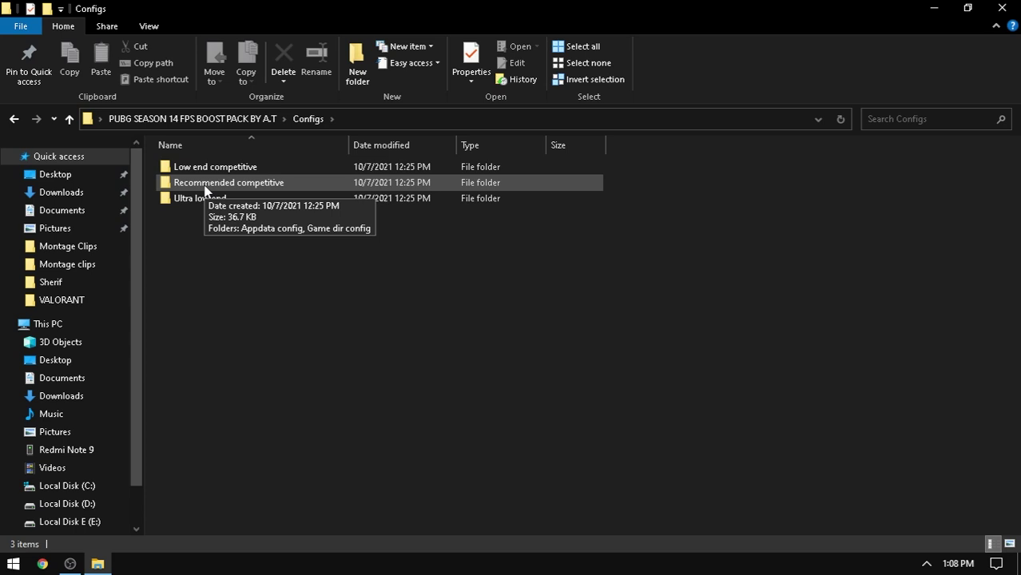
Copy GameUserSettings.ini from the Appdata config folder of the Recommended competitive preset
click(206, 191)
click(206, 191)
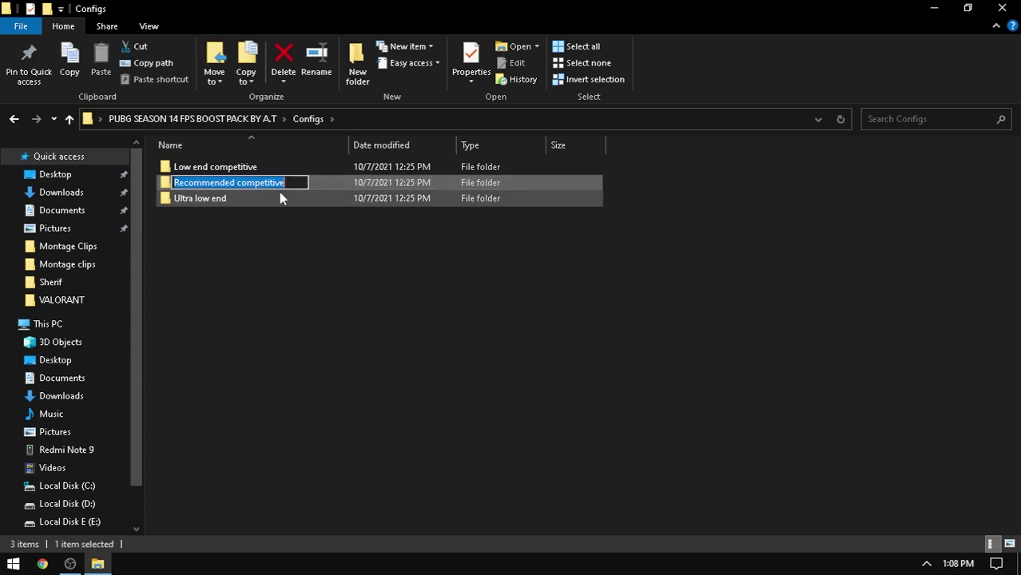
double_click(339, 186)
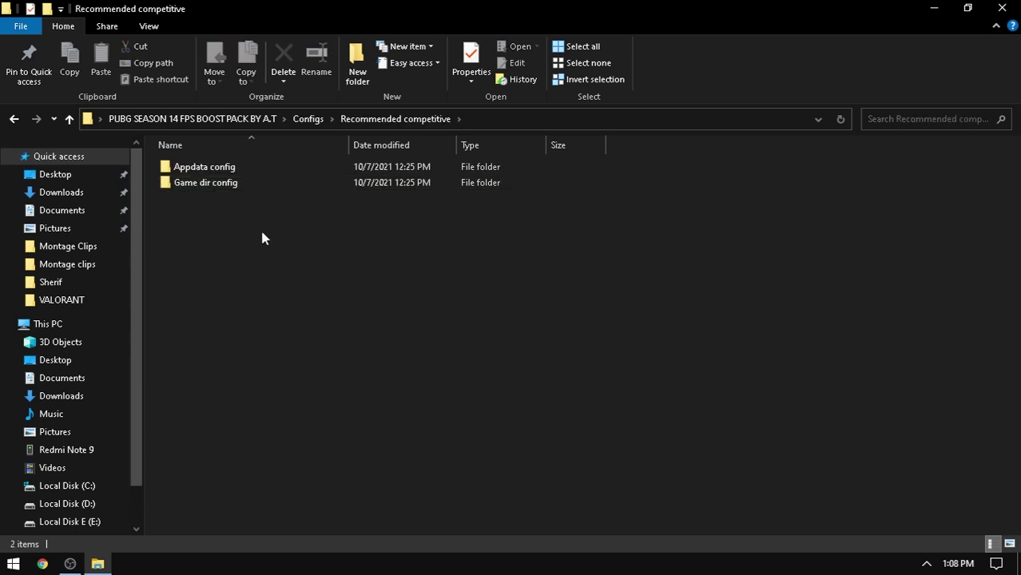
double_click(209, 171)
right_click(203, 171)
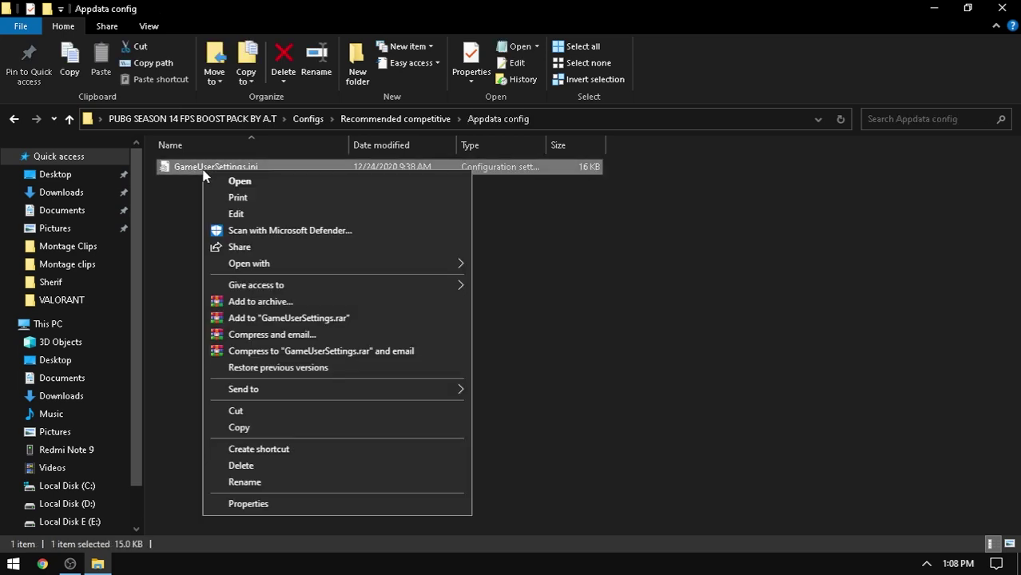
click(244, 430)
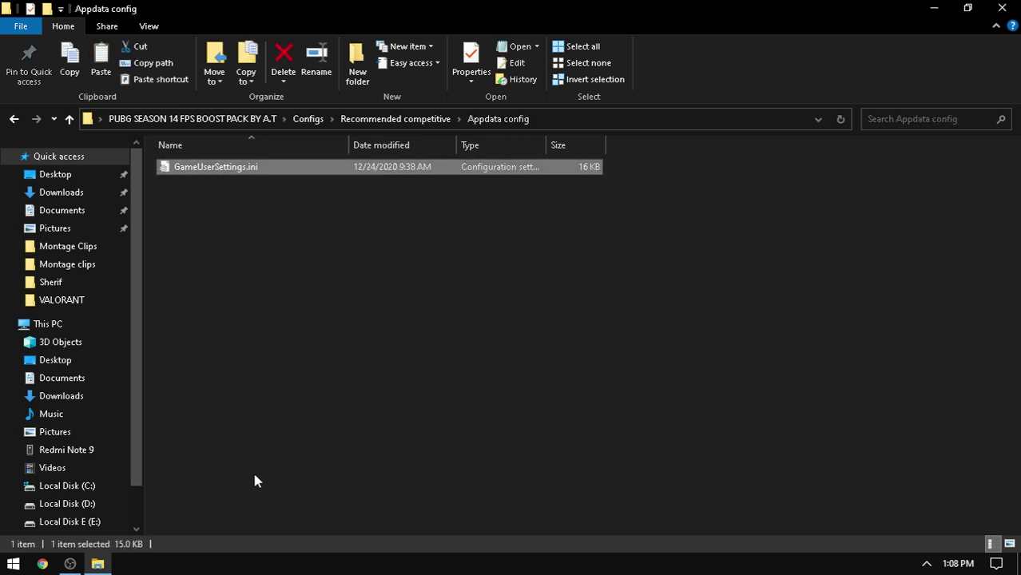
Run %appdata% and go from there to the Local folder inside AppData
key(super+r)
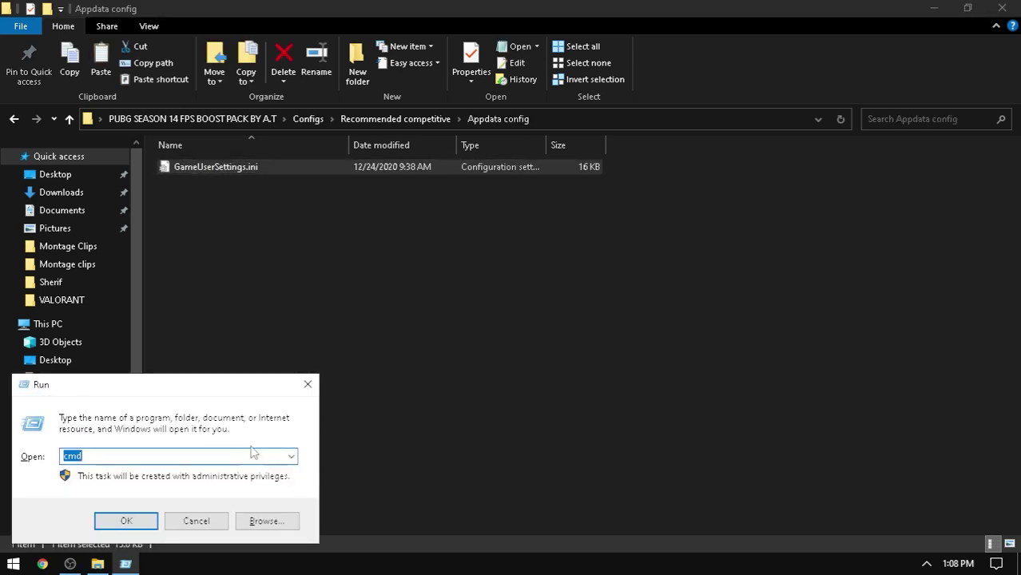
text(%)
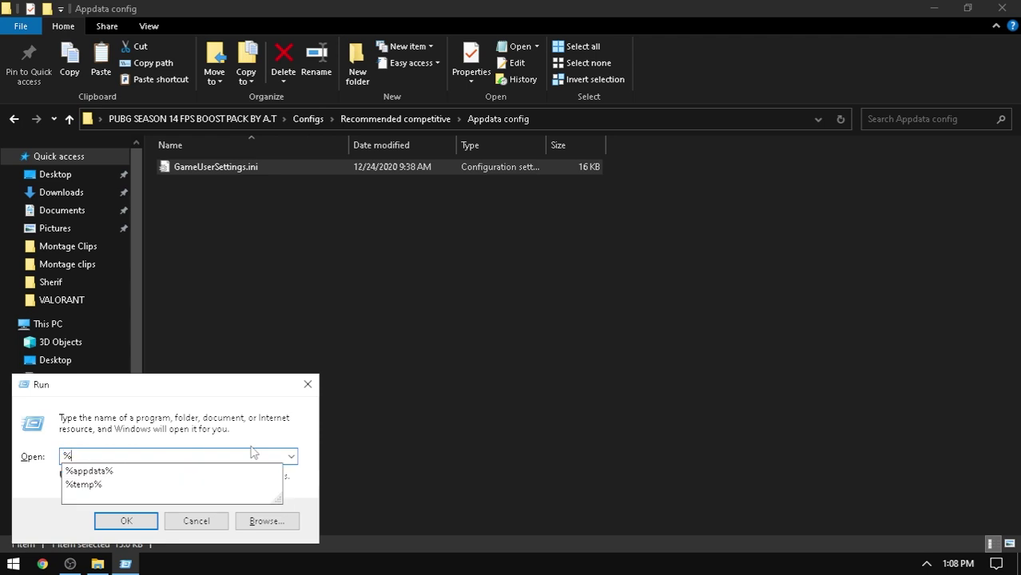
key(Down)
key(Return)
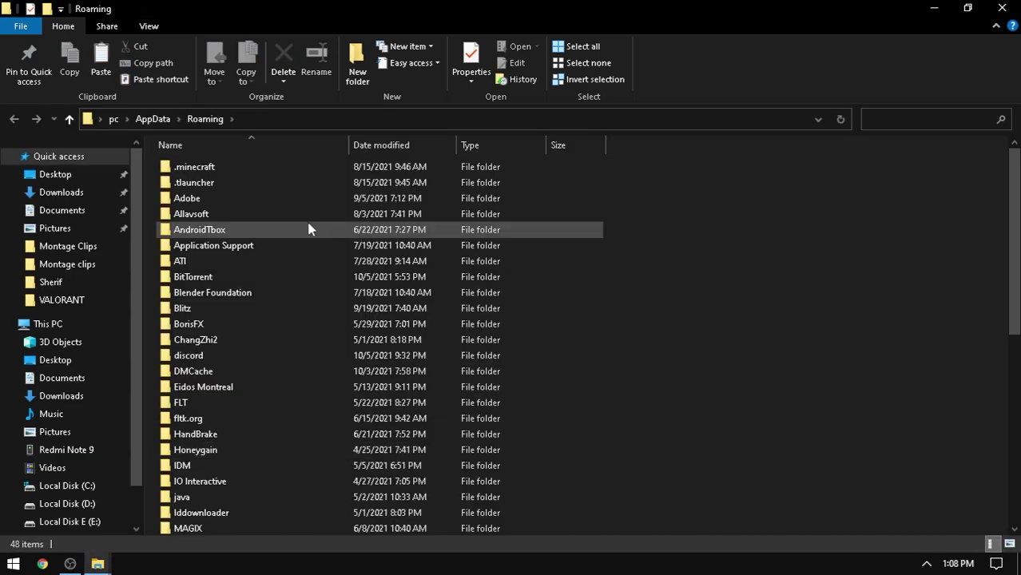
click(157, 121)
double_click(194, 166)
Open the WindowsNoEditor folder under ShadowTrackerExtra, Saved, Config
scroll(399, 335, down, 4)
scroll(725, 399, down, 15)
click(424, 407)
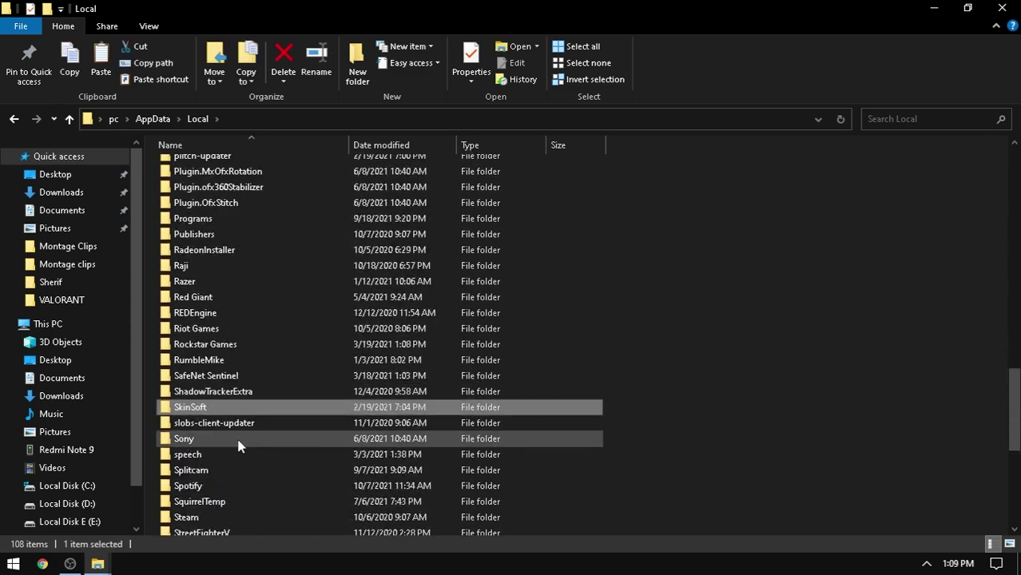
click(230, 397)
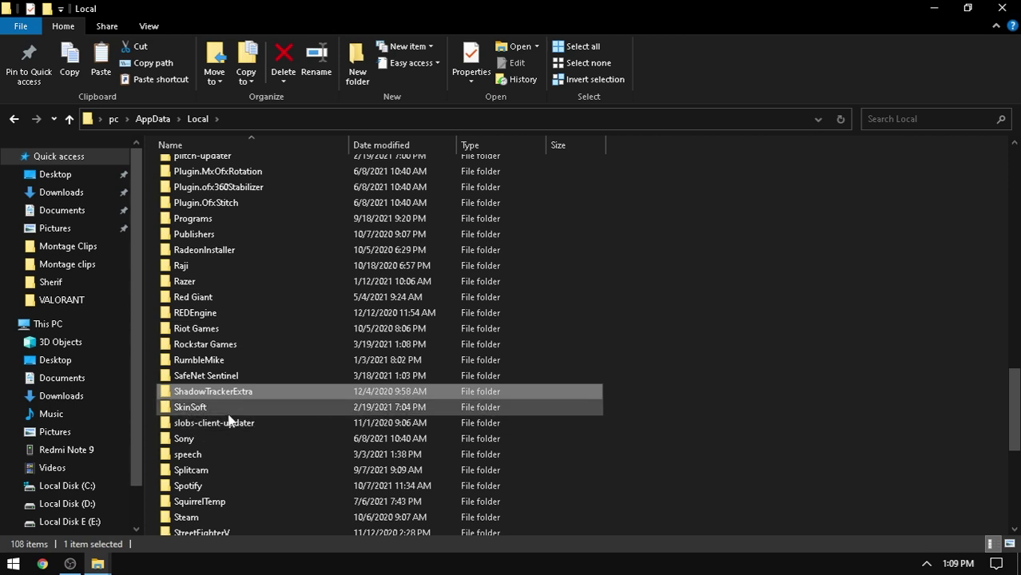
double_click(242, 396)
double_click(200, 172)
double_click(198, 168)
double_click(238, 184)
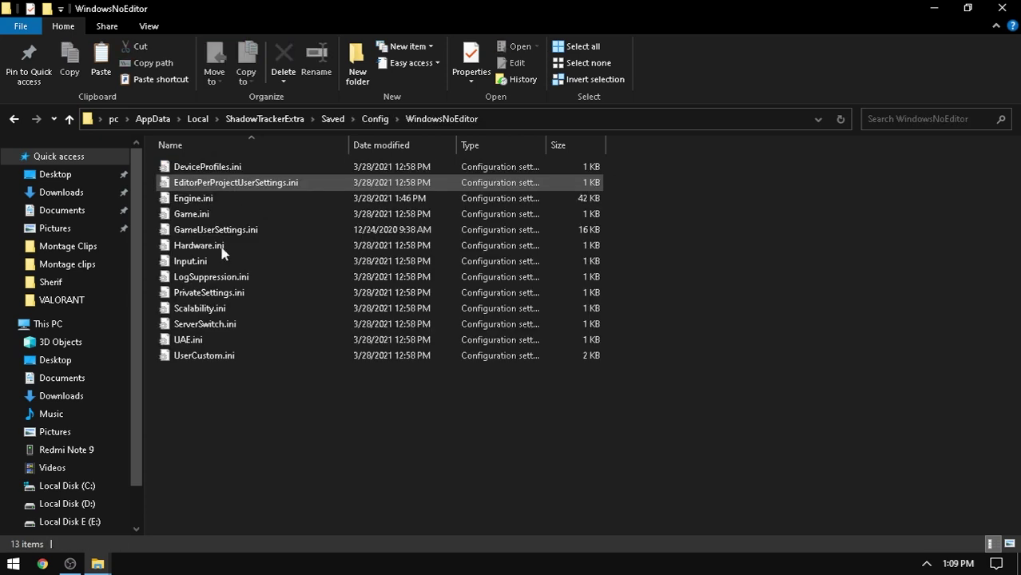
Paste GameUserSettings.ini into the WindowsNoEditor folder, replacing the existing file, and close the open folder windows
right_click(381, 356)
click(337, 431)
right_click(326, 432)
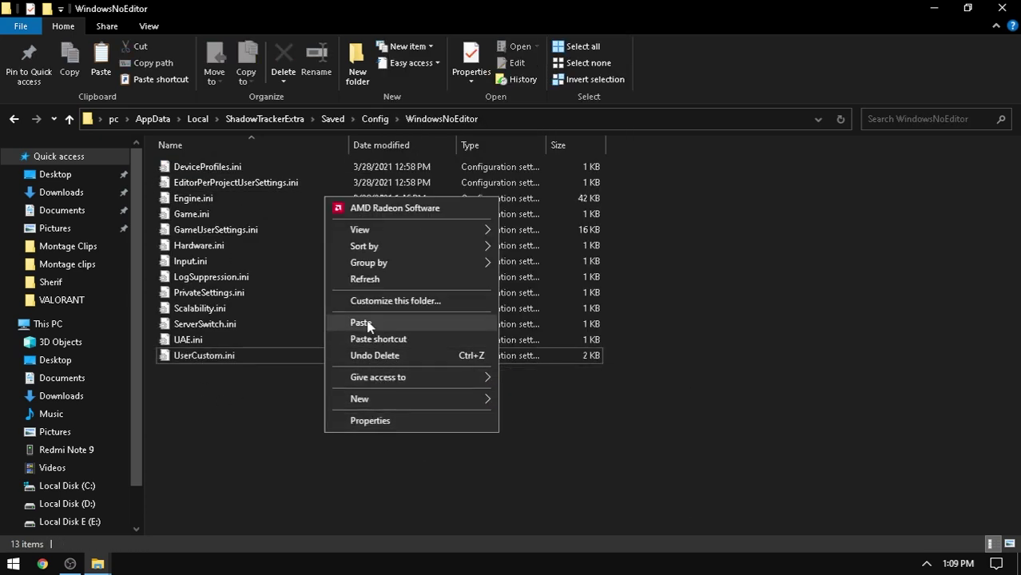
click(424, 322)
click(457, 185)
click(437, 230)
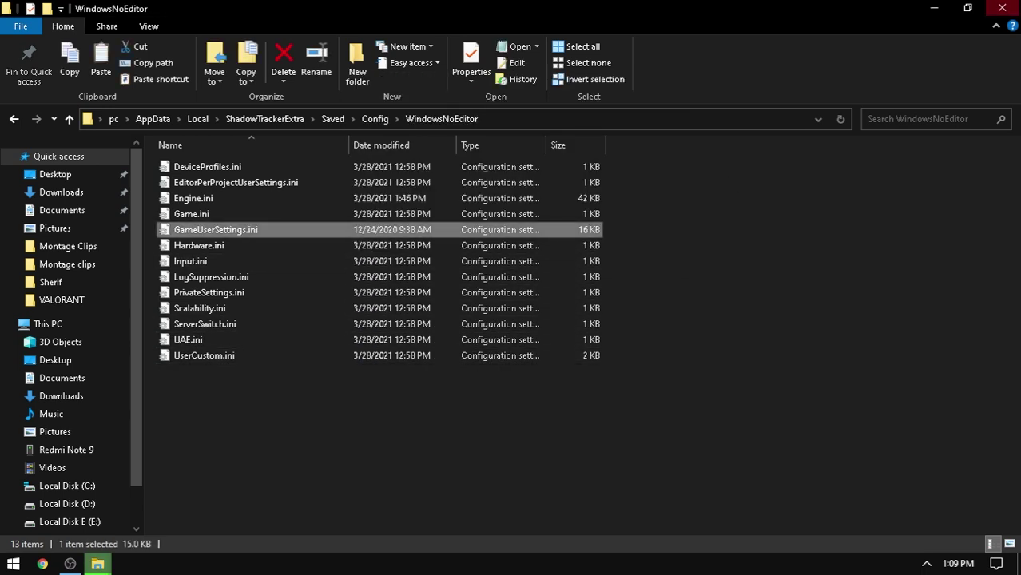
click(1001, 8)
click(1001, 8)
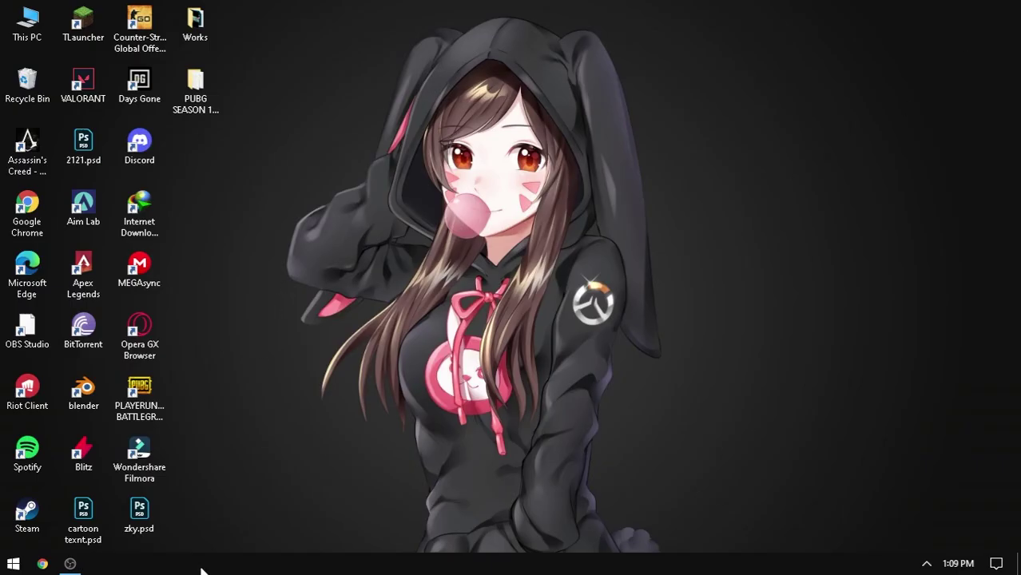
Copy DefaultCompat.ini and DefaultLightmass.ini from the Game dir config folder of the Recommended competitive preset on the desktop
double_click(197, 89)
double_click(209, 169)
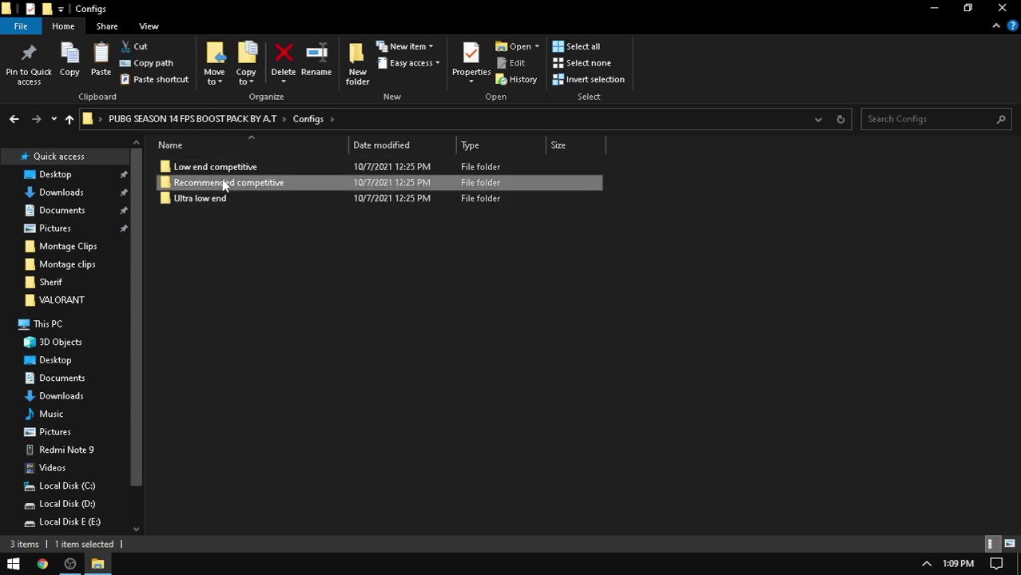
double_click(222, 183)
double_click(192, 183)
drag(266, 258, 249, 164)
right_click(249, 164)
click(284, 389)
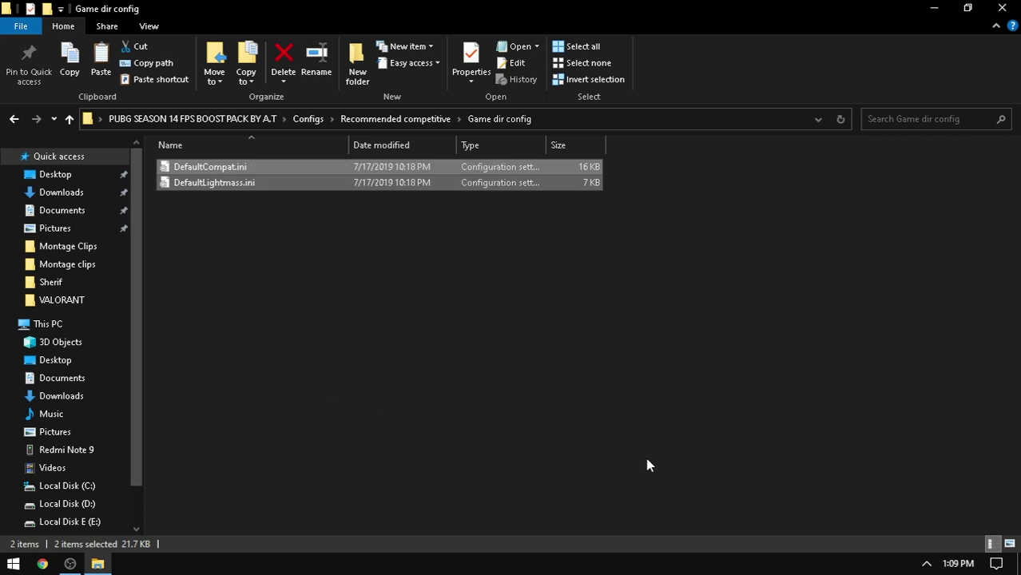
Switch to Steam and browse the local files of PUBG: BATTLEGROUNDS to open its install folder
click(926, 563)
click(955, 478)
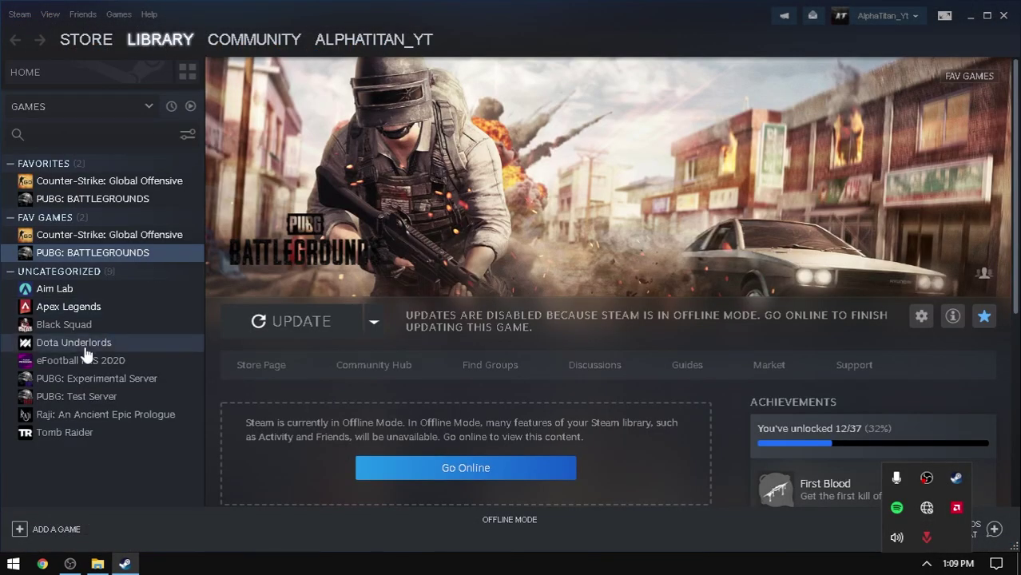
click(92, 253)
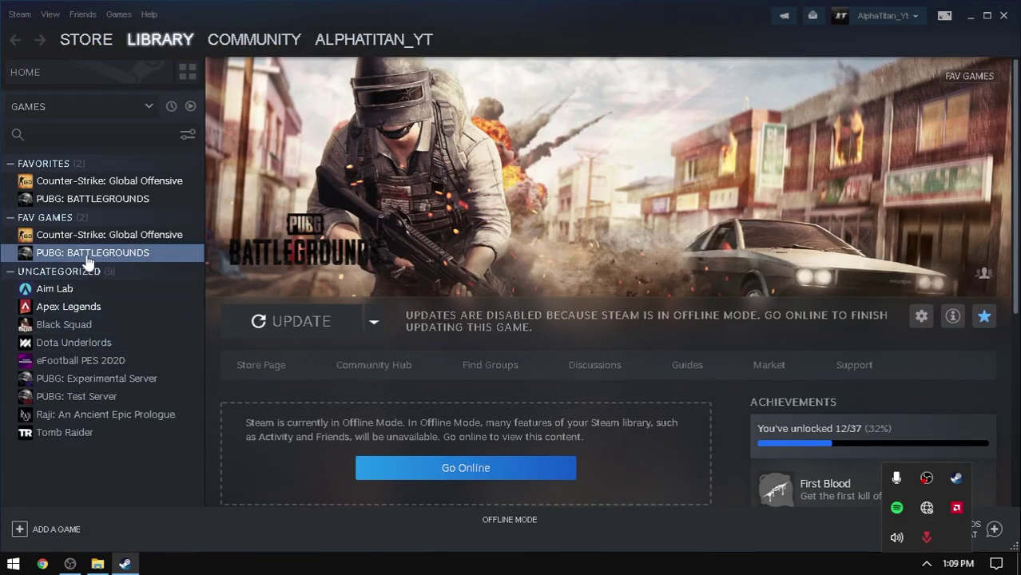
right_click(87, 254)
click(140, 351)
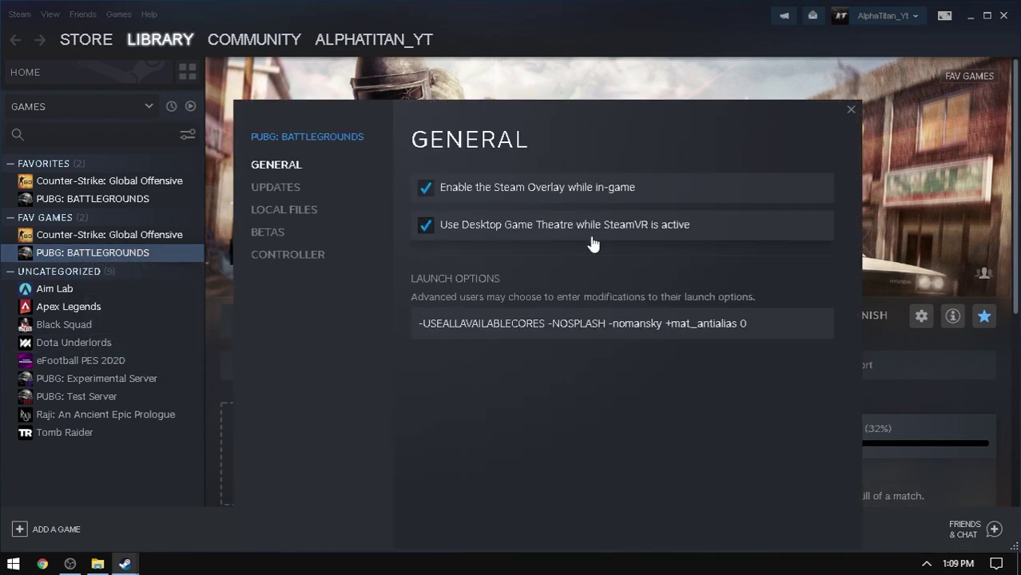
click(302, 211)
click(768, 187)
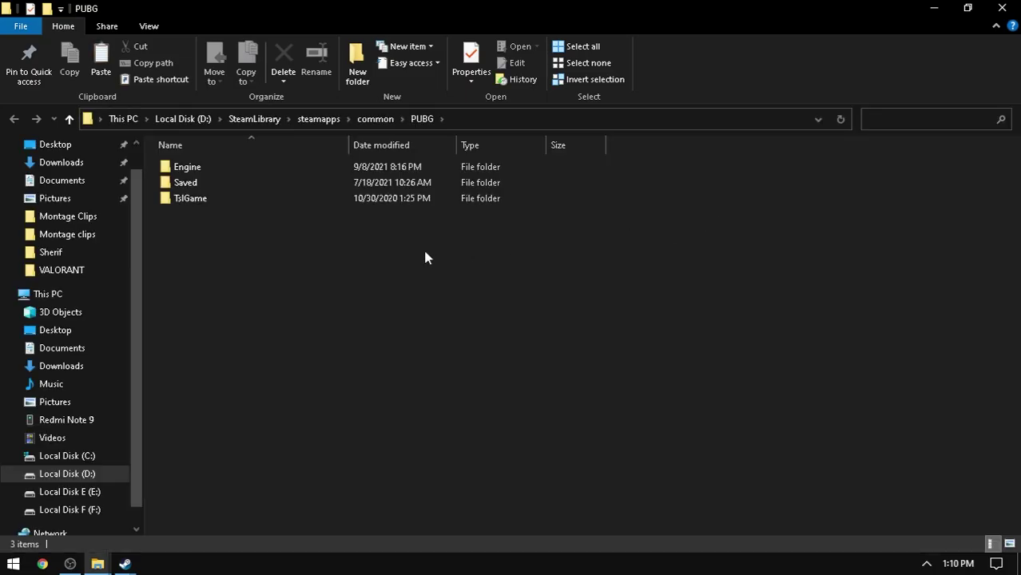
Paste the two copied configuration files into the game's TslGame Config folder, replacing the existing ones, and close that folder
double_click(210, 199)
double_click(192, 182)
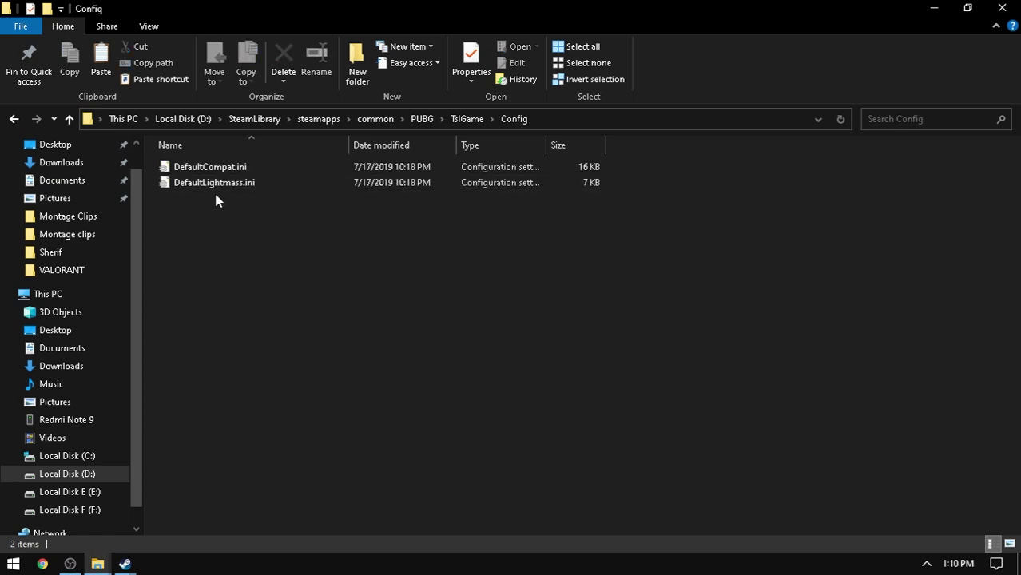
right_click(236, 223)
mouse_move(269, 407)
click(270, 348)
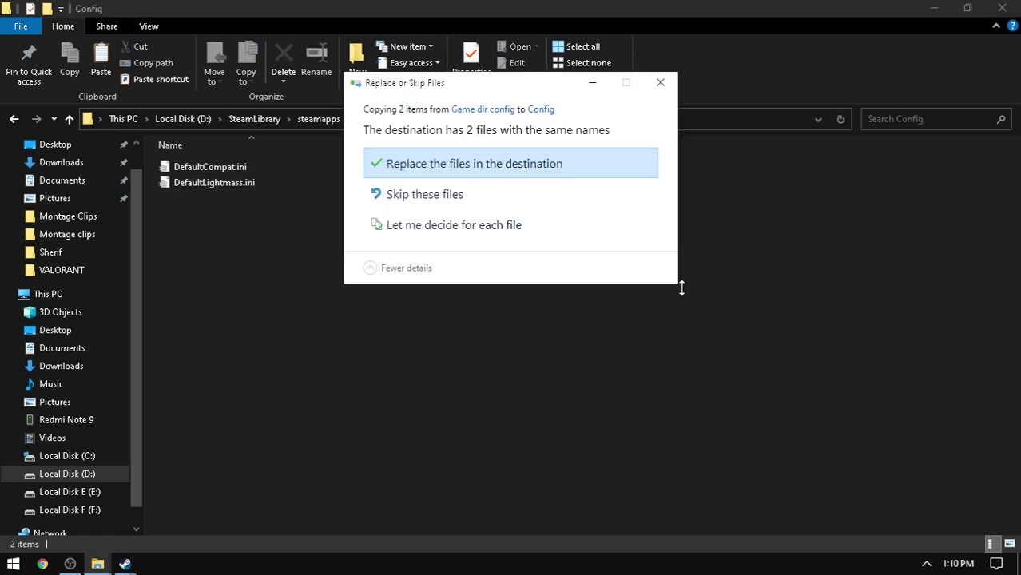
click(447, 171)
click(1001, 8)
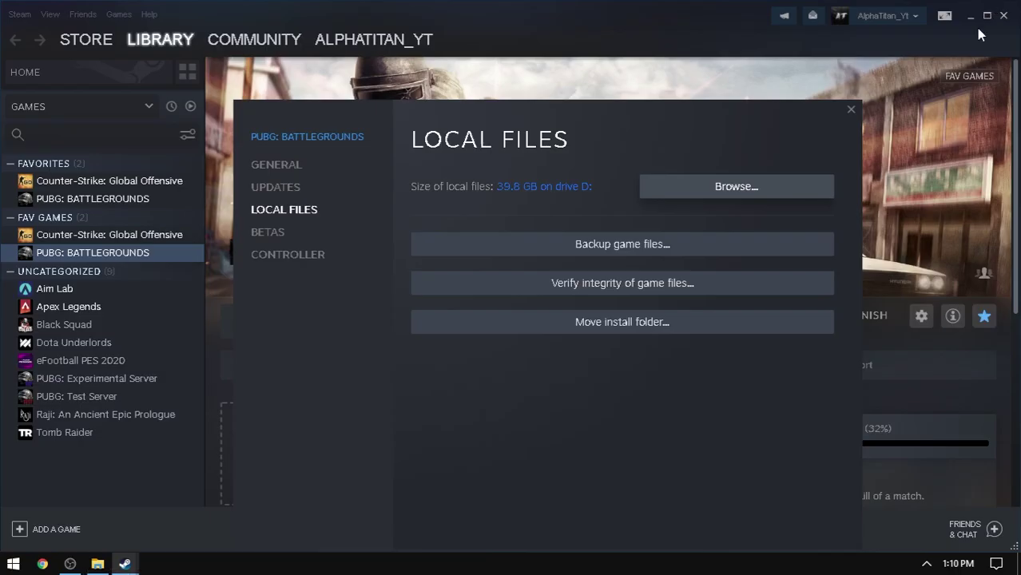
Return to the boost pack's main folder and copy all the text in Launch Options.txt
mouse_move(97, 564)
click(98, 510)
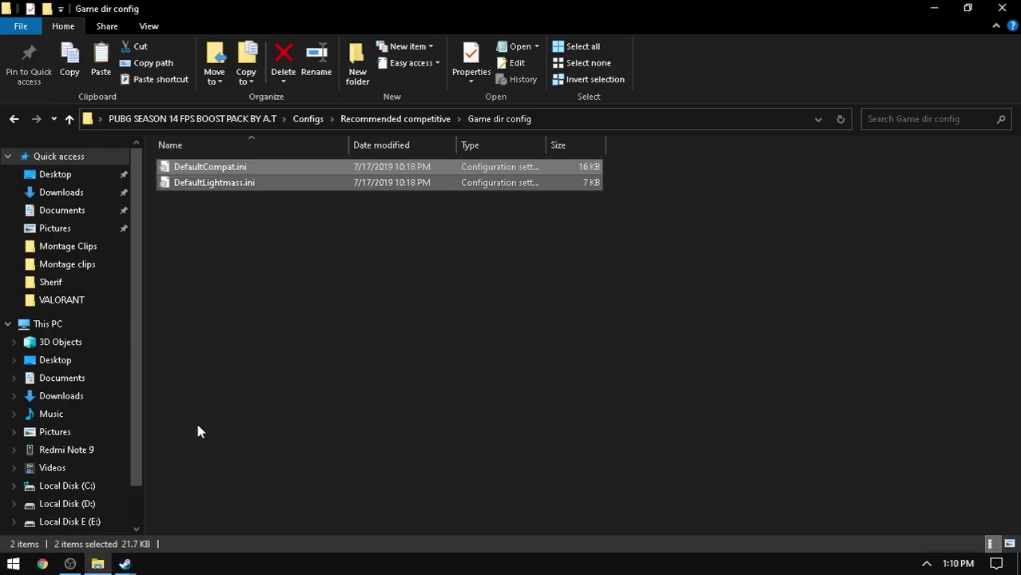
click(11, 122)
click(12, 121)
click(11, 121)
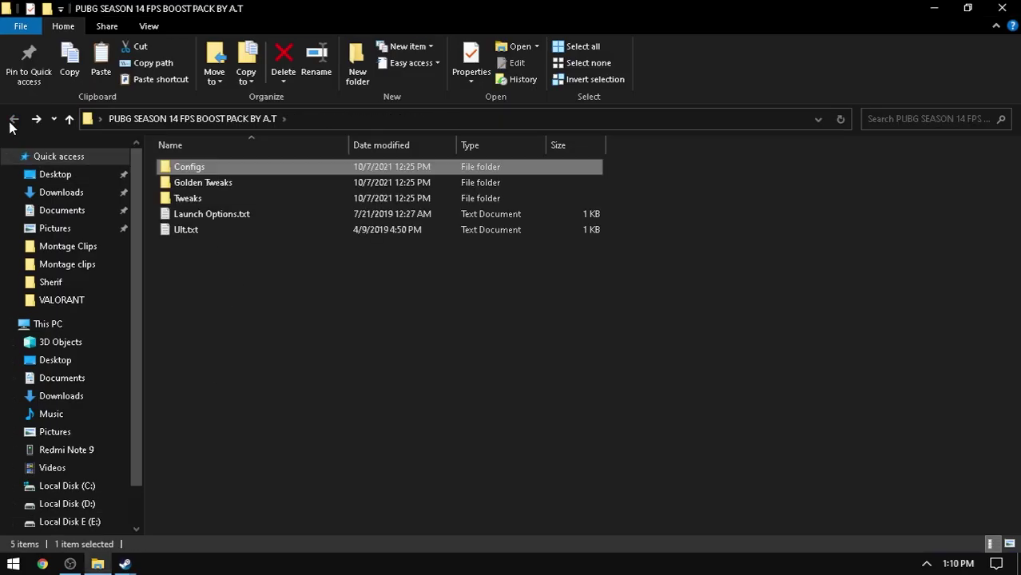
double_click(211, 214)
key(ctrl+a)
click(880, 40)
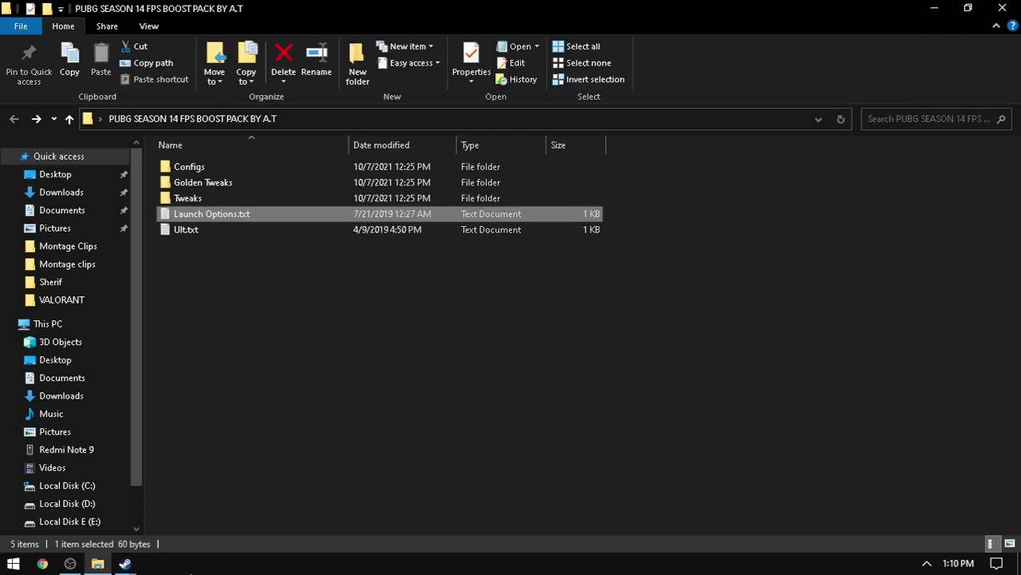
In Steam, replace PUBG: BATTLEGROUNDS' launch options with the copied text "-USEALLAVAILABLECORES -NOSPLASH -nomansky +mat_antialias 0" and close its properties
mouse_move(126, 563)
click(195, 493)
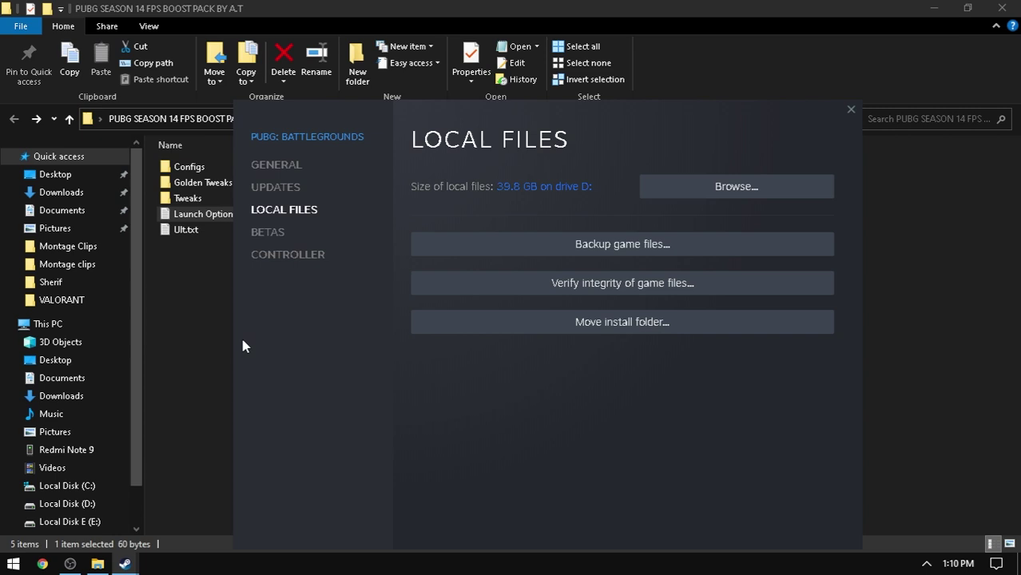
click(286, 165)
click(559, 318)
key(ctrl+a)
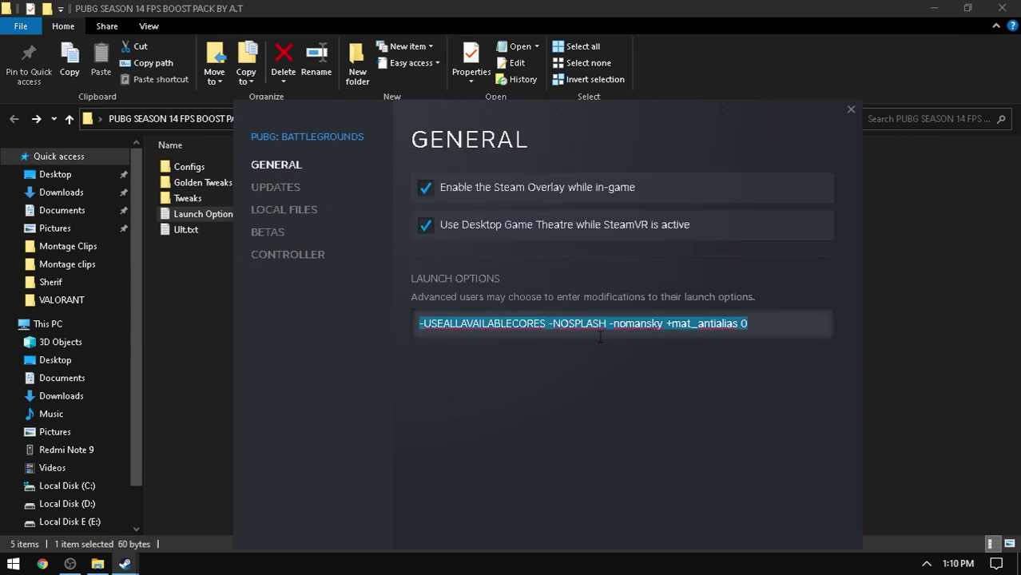
key(ctrl+v)
drag(765, 328, 358, 339)
click(603, 351)
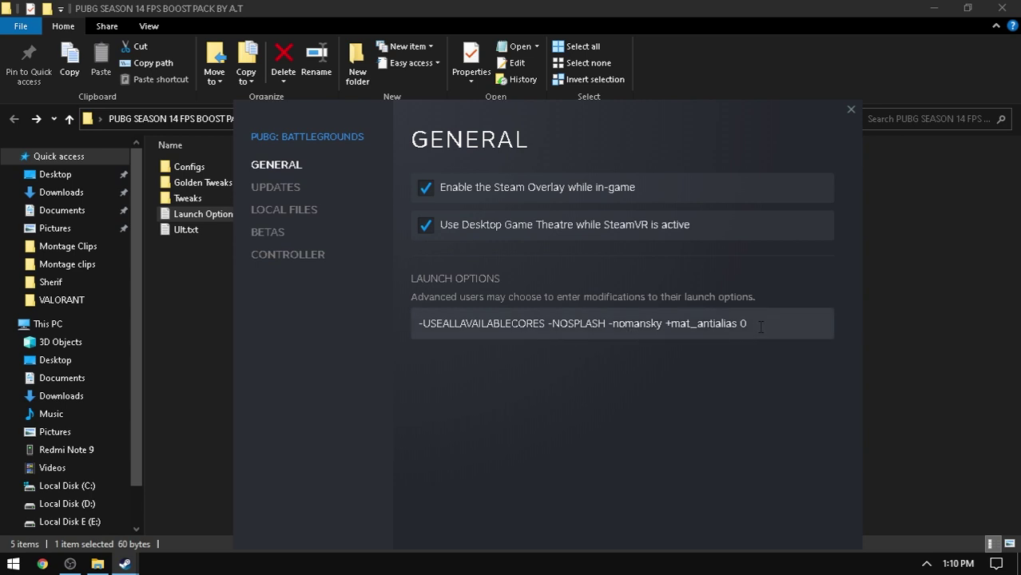
drag(760, 327, 352, 332)
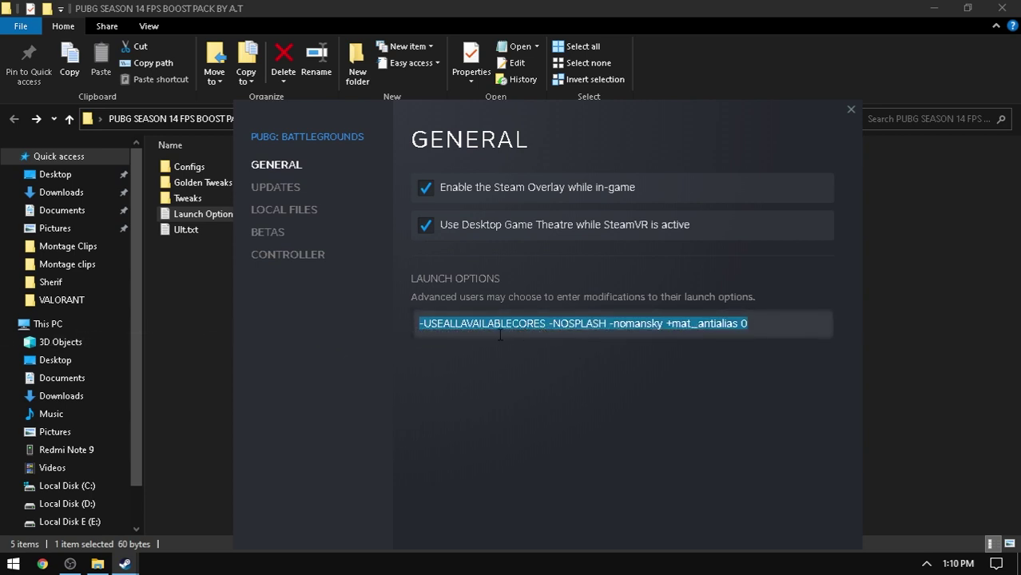
click(850, 110)
Close the boost pack folder and the Steam window to return to the desktop
drag(275, 316, 204, 200)
click(1002, 8)
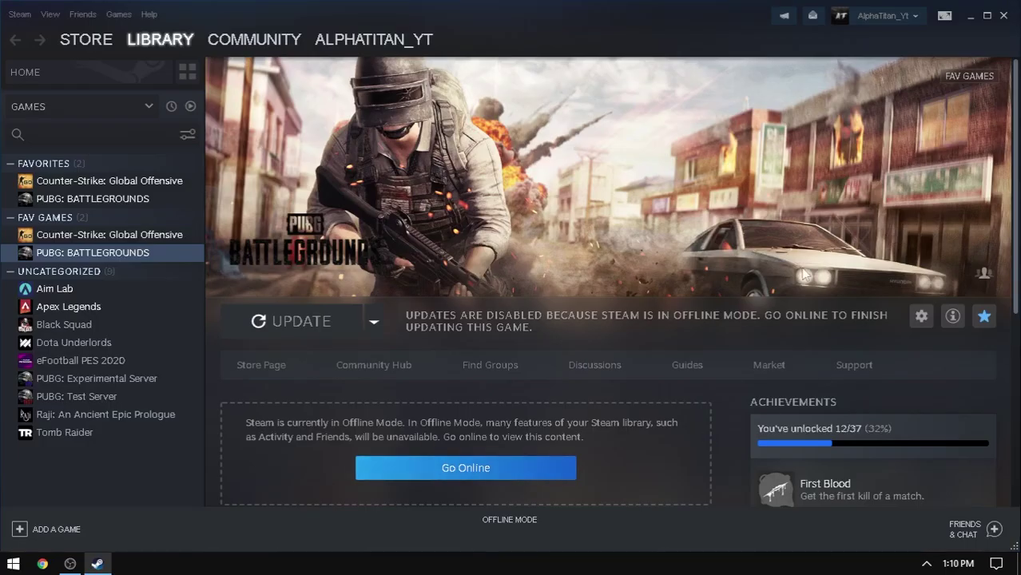
click(1004, 16)
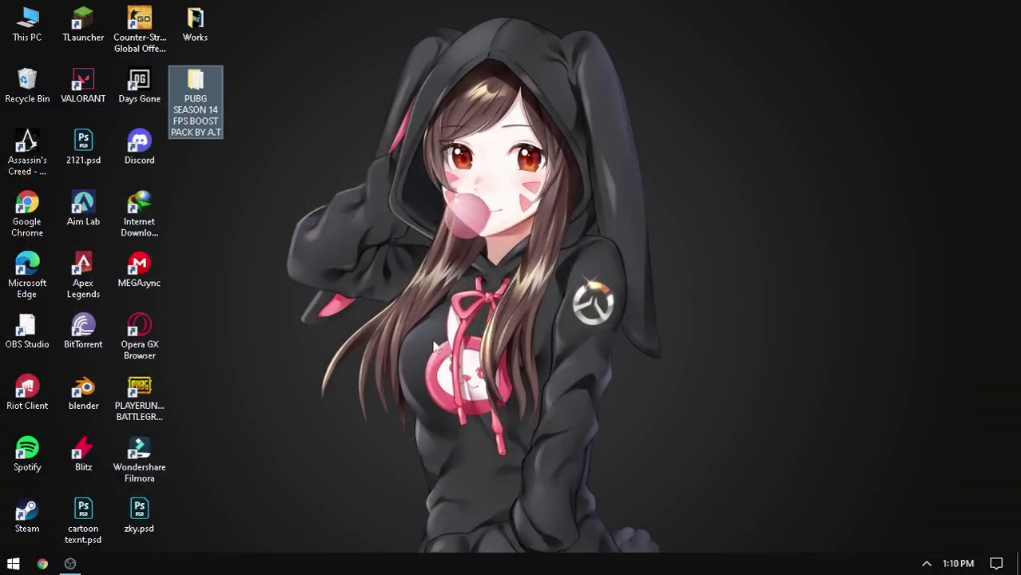
Reopen the Steam library and browse the local files of PUBG: BATTLEGROUNDS to open its install folder
click(925, 563)
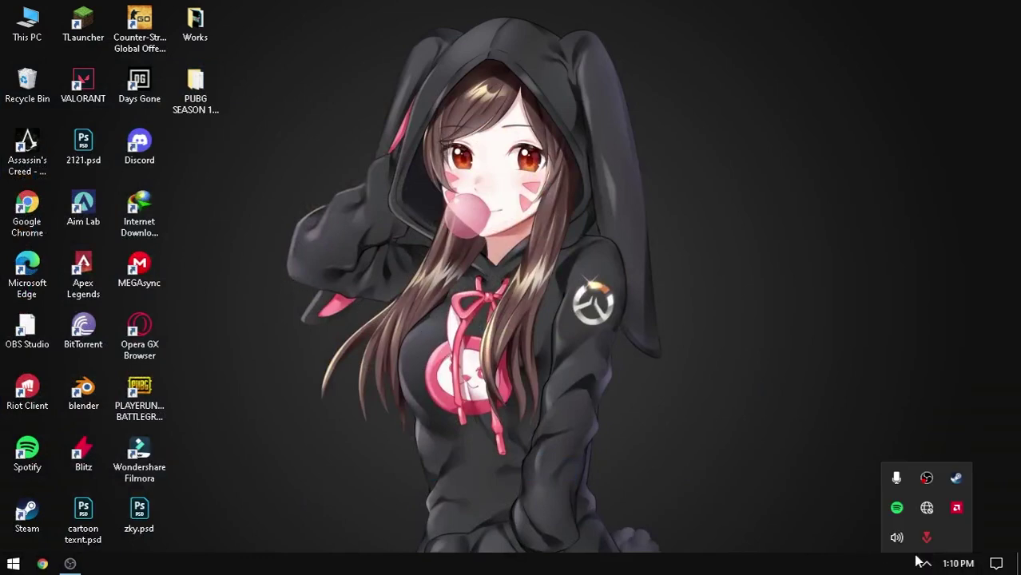
click(956, 478)
click(146, 52)
right_click(80, 254)
click(120, 348)
click(278, 190)
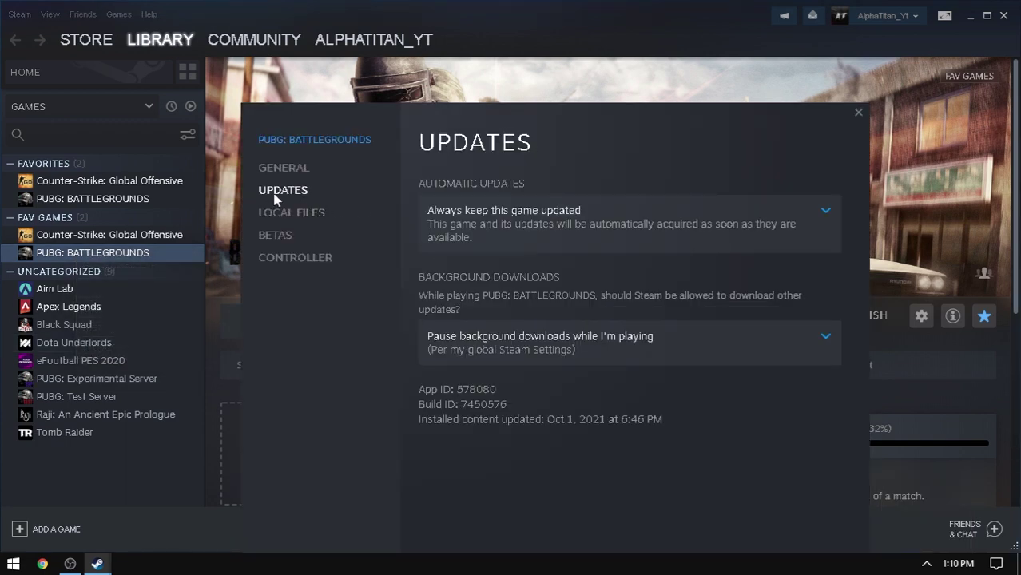
click(287, 213)
click(724, 189)
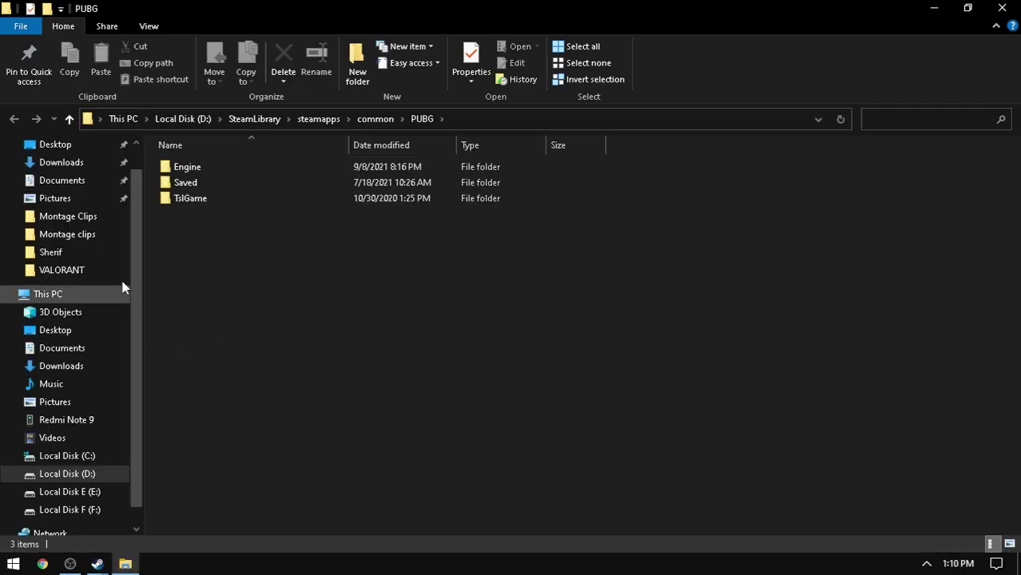
Look through the subfolders of TslGame and Engine in the PUBG install folder for the game's executables
double_click(184, 196)
click(198, 171)
double_click(202, 227)
double_click(181, 170)
double_click(14, 119)
click(14, 119)
double_click(184, 167)
double_click(207, 202)
click(14, 119)
click(229, 170)
double_click(230, 170)
double_click(189, 183)
click(13, 119)
double_click(224, 168)
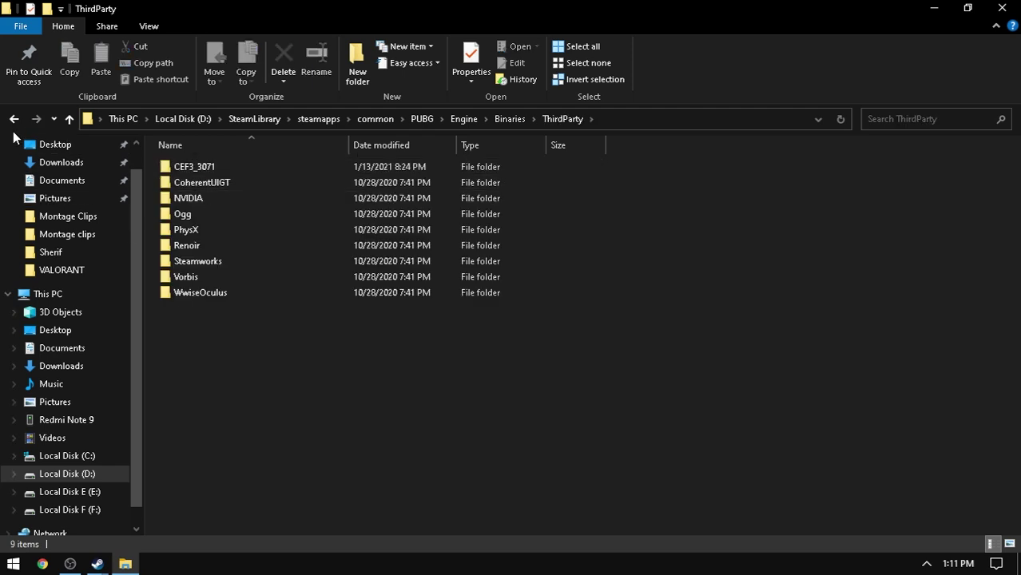
click(14, 119)
click(14, 119)
click(13, 119)
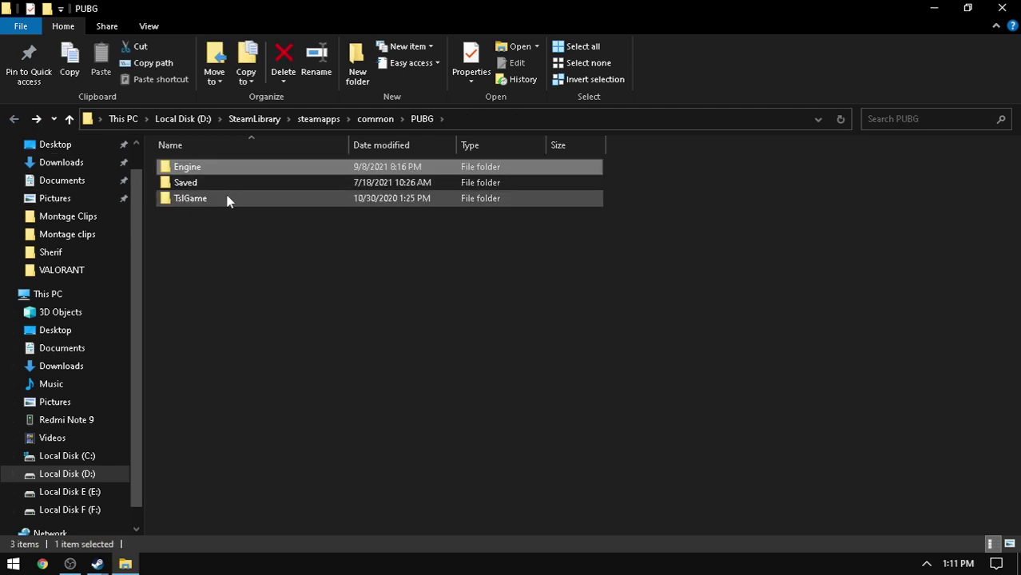
double_click(191, 198)
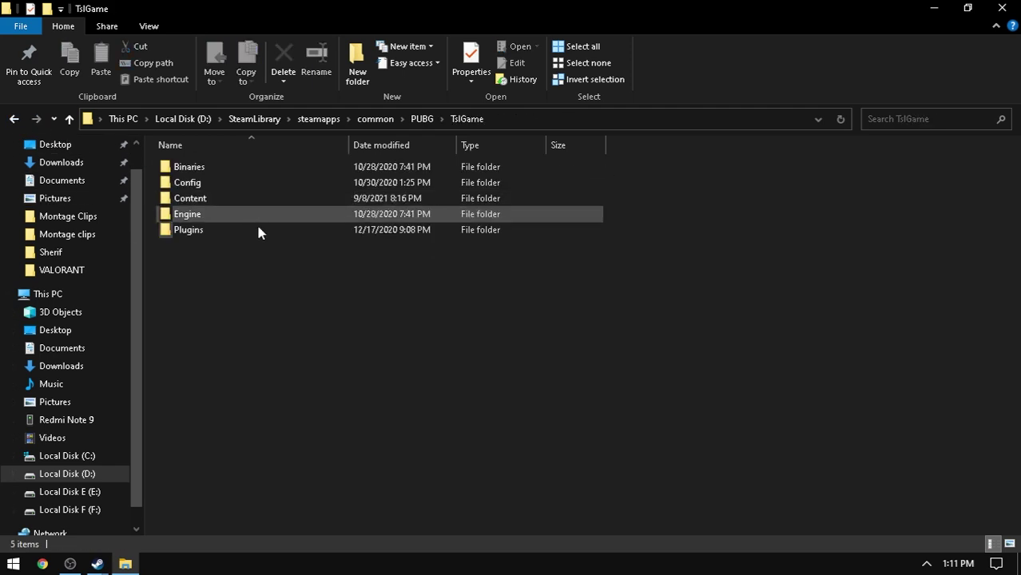
double_click(204, 215)
double_click(185, 167)
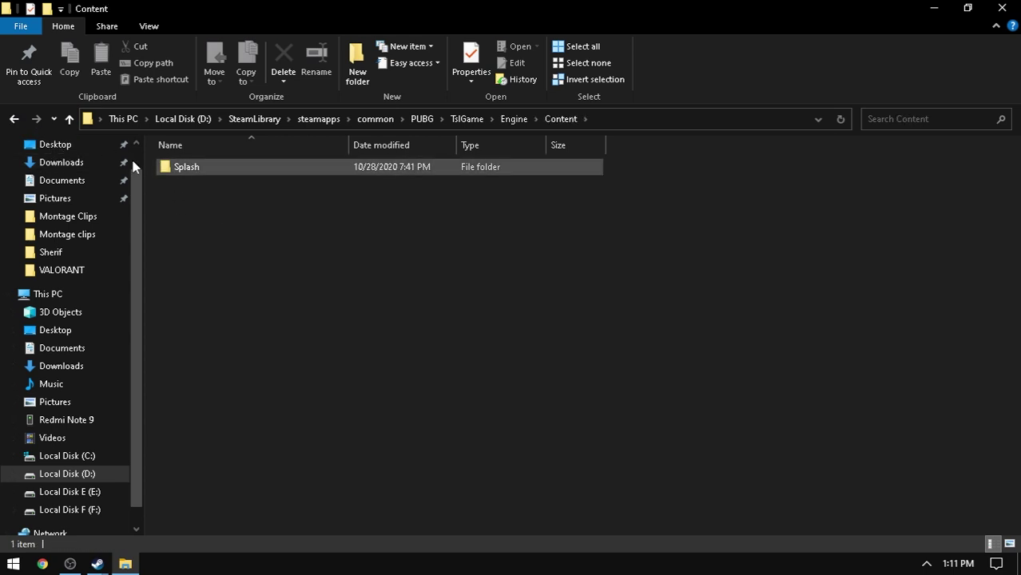
click(14, 120)
click(14, 120)
click(13, 120)
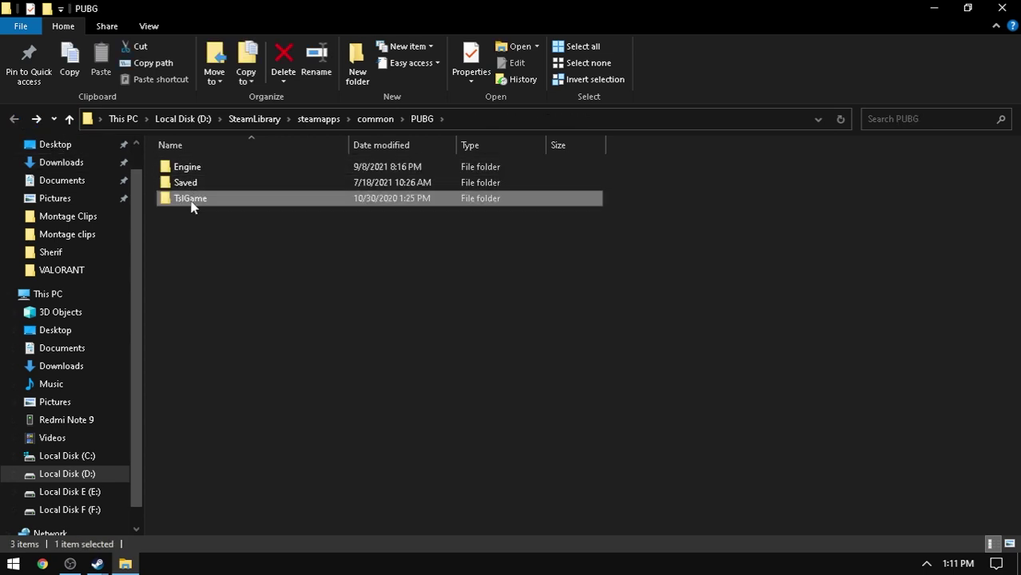
Go to the Win64 folder inside TslGame's Binaries and open the compatibility properties of ExecPubg.exe
double_click(194, 201)
double_click(209, 170)
double_click(203, 183)
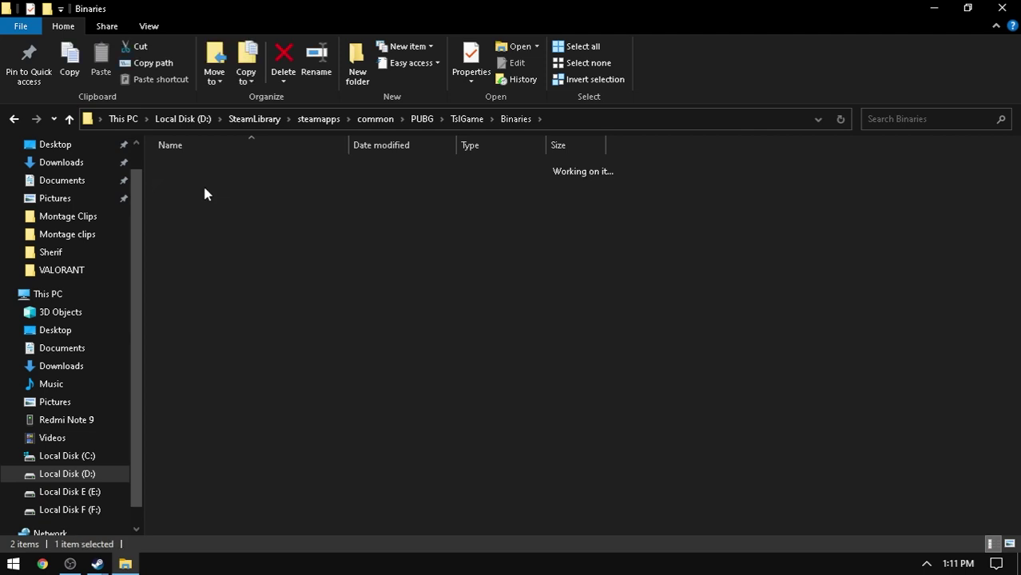
right_click(224, 247)
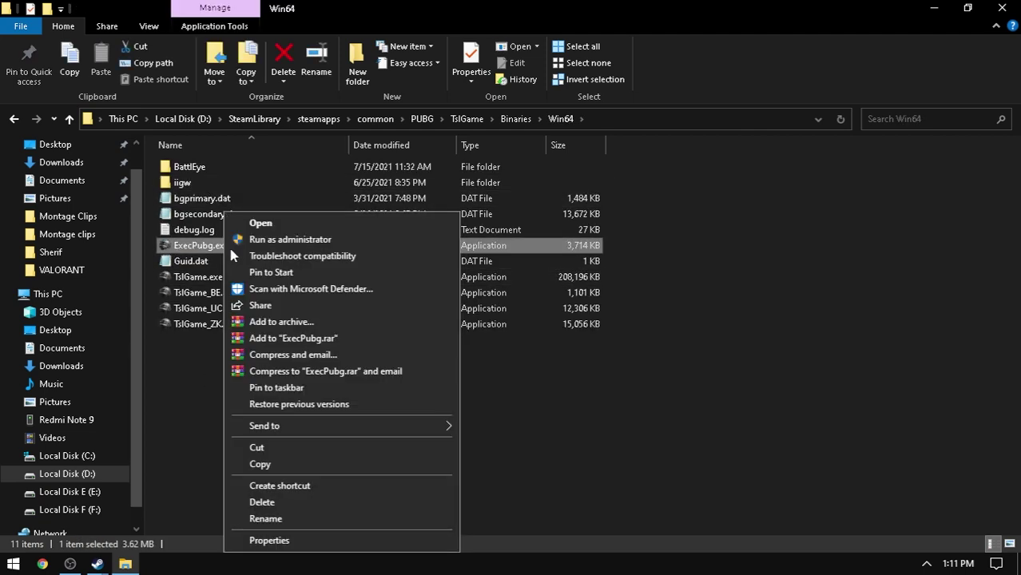
click(300, 544)
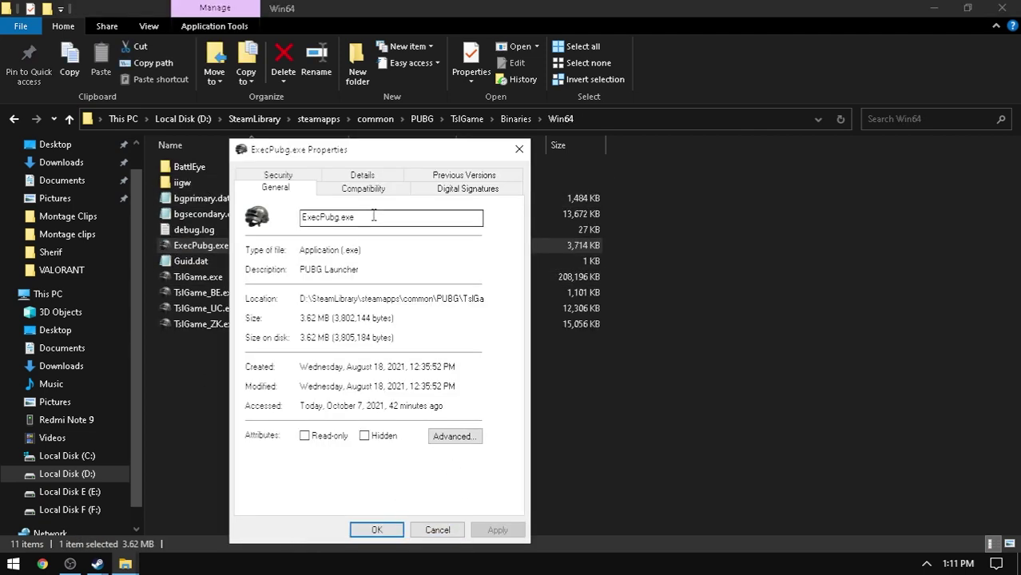
click(365, 188)
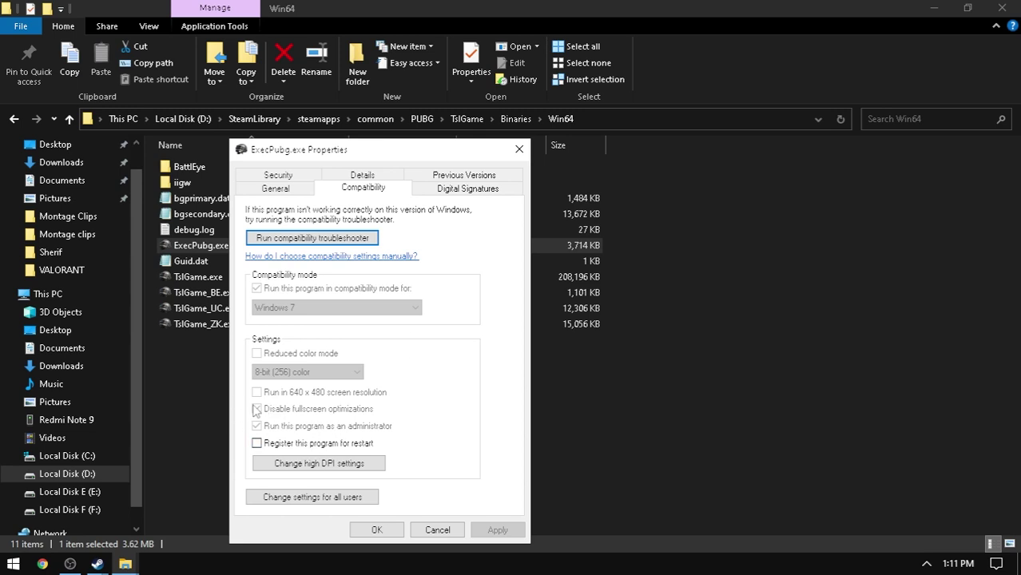
Override the high DPI scaling behavior of ExecPubg.exe, with scaling performed by Application
click(295, 467)
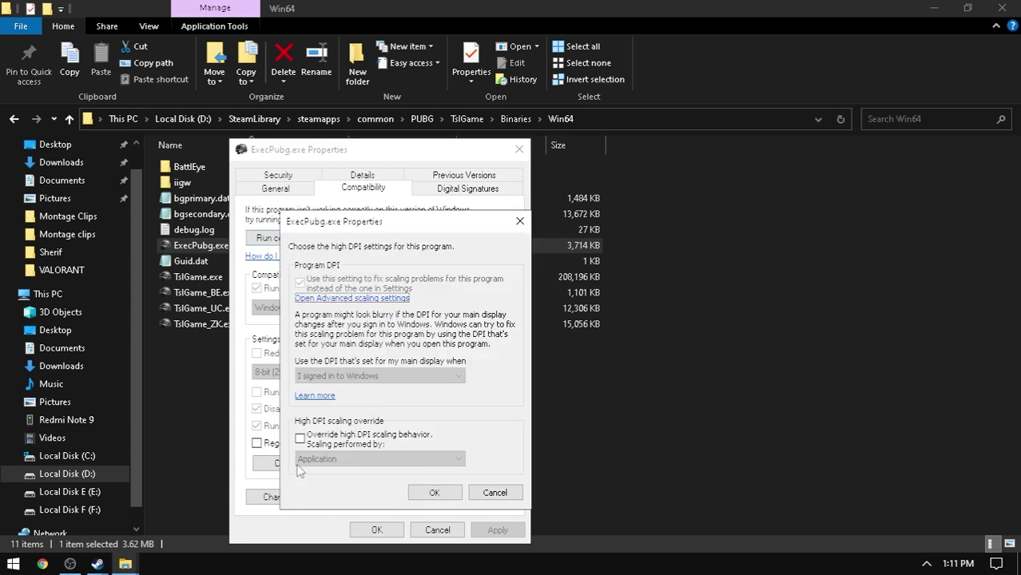
click(357, 447)
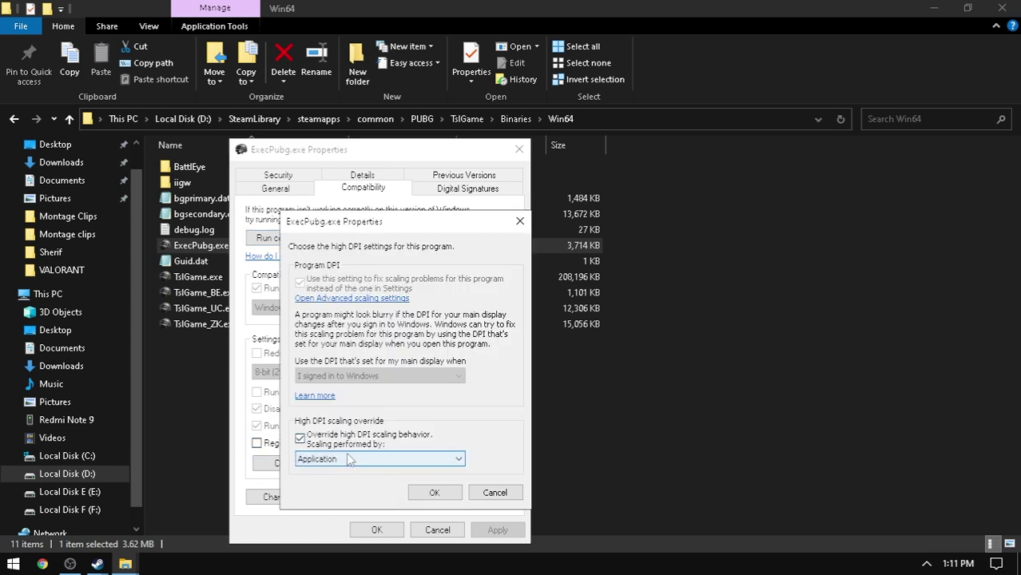
click(434, 492)
Set the compatibility mode of ExecPubg.exe to Windows 8 for all users, then apply it and close the properties
click(319, 496)
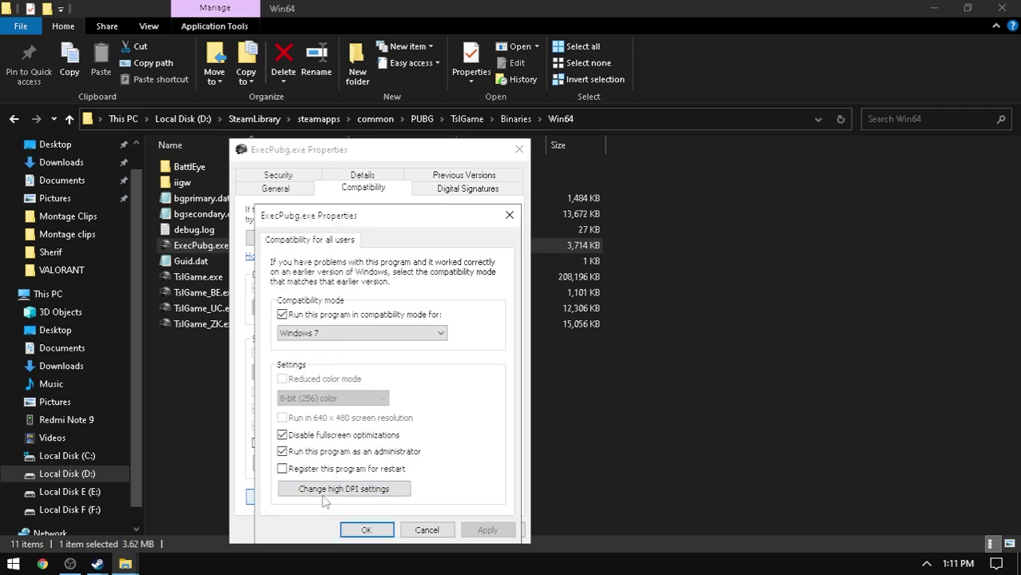
click(344, 334)
click(315, 385)
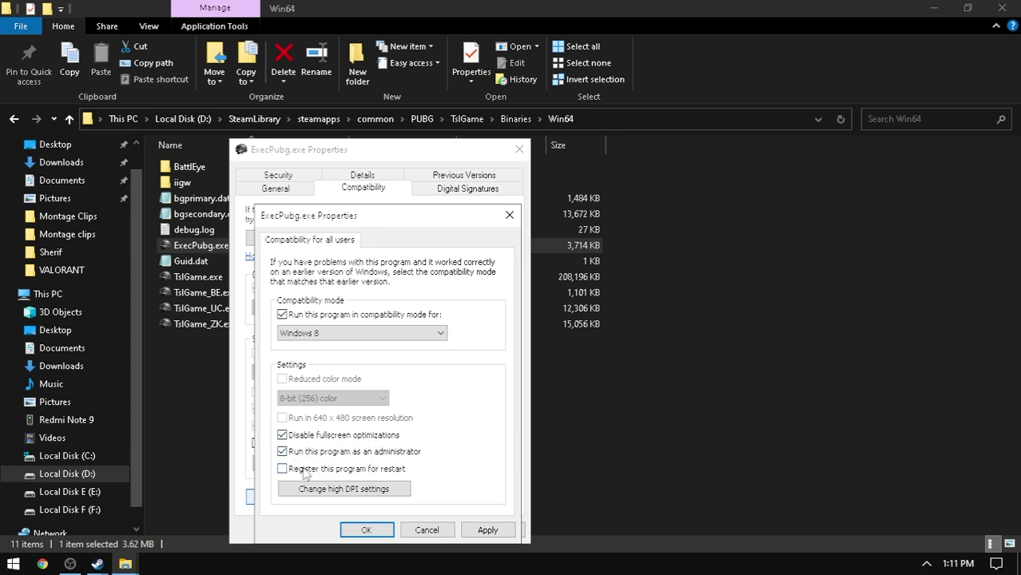
click(484, 528)
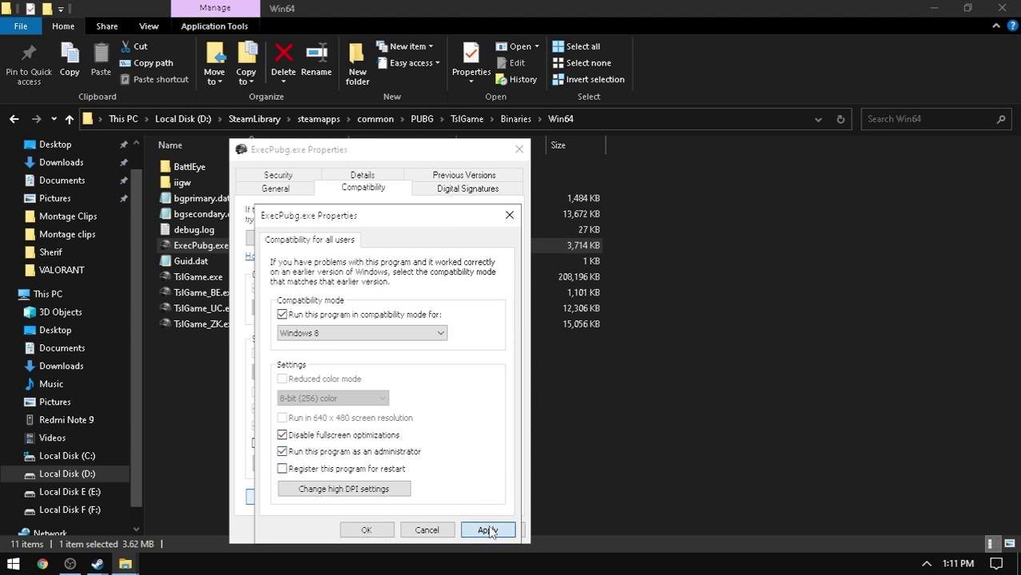
click(365, 530)
click(388, 533)
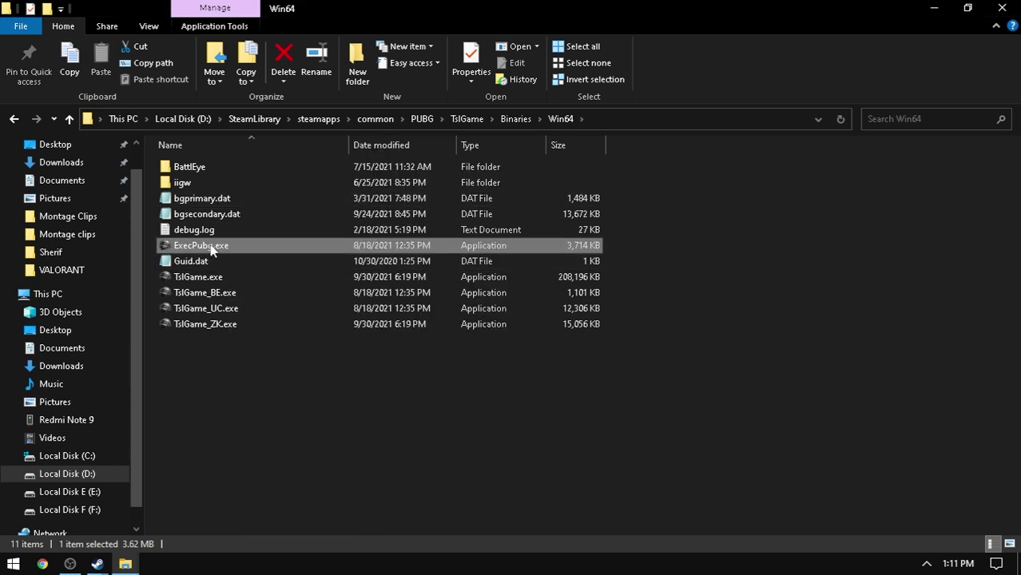
mouse_move(224, 393)
mouse_down()
mouse_move(207, 275)
mouse_move(237, 328)
mouse_move(218, 392)
mouse_up()
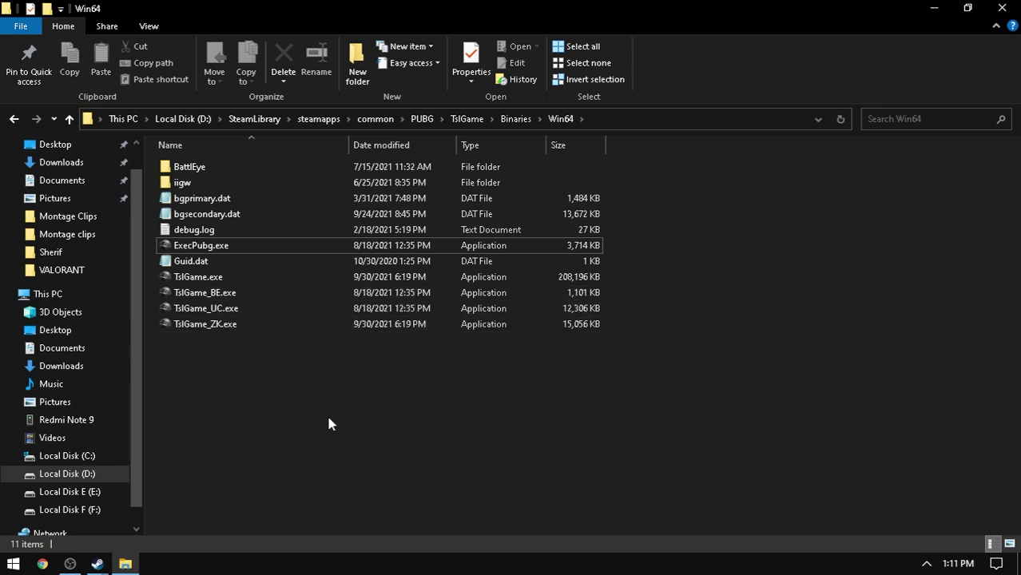
Close the Win64 folder, the PUBG: BATTLEGROUNDS properties and the Steam window
click(1002, 7)
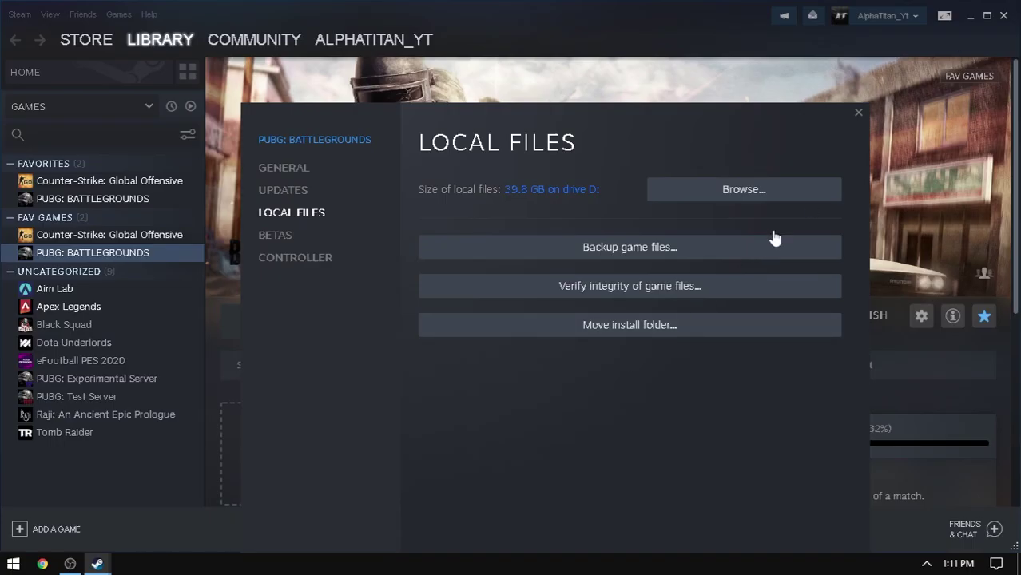
click(859, 110)
click(1004, 15)
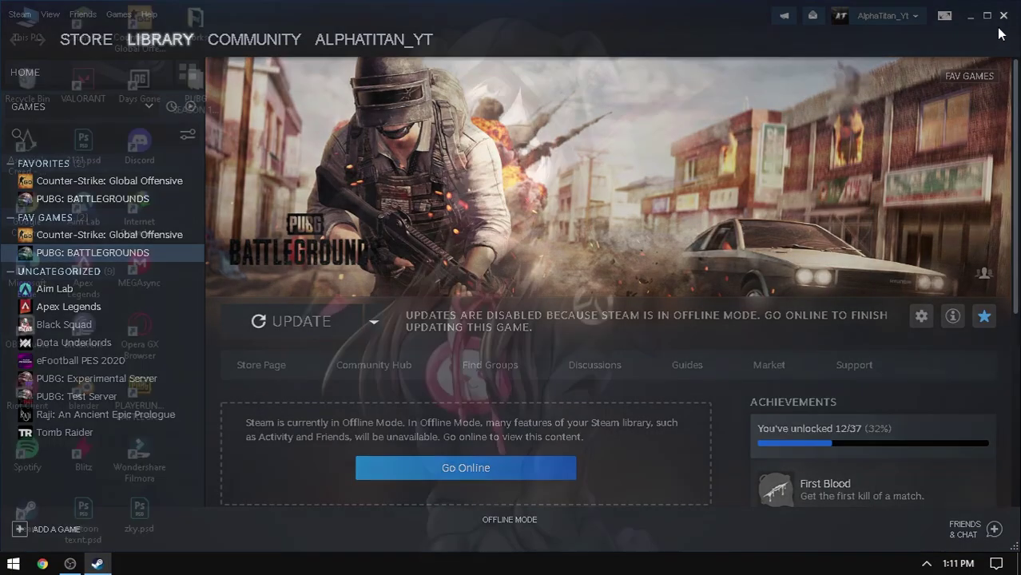